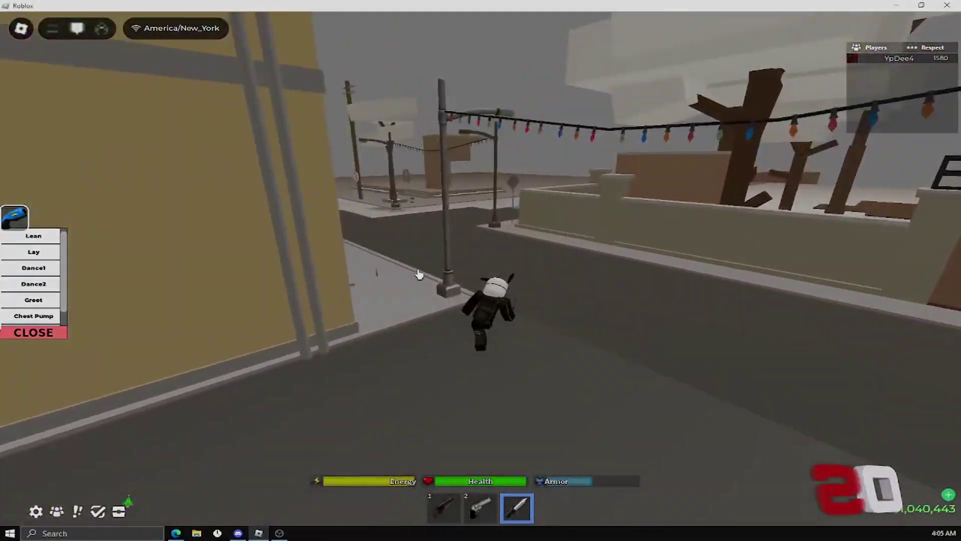
Search Windows for Run and open the Run dialog.
left_click(95, 534)
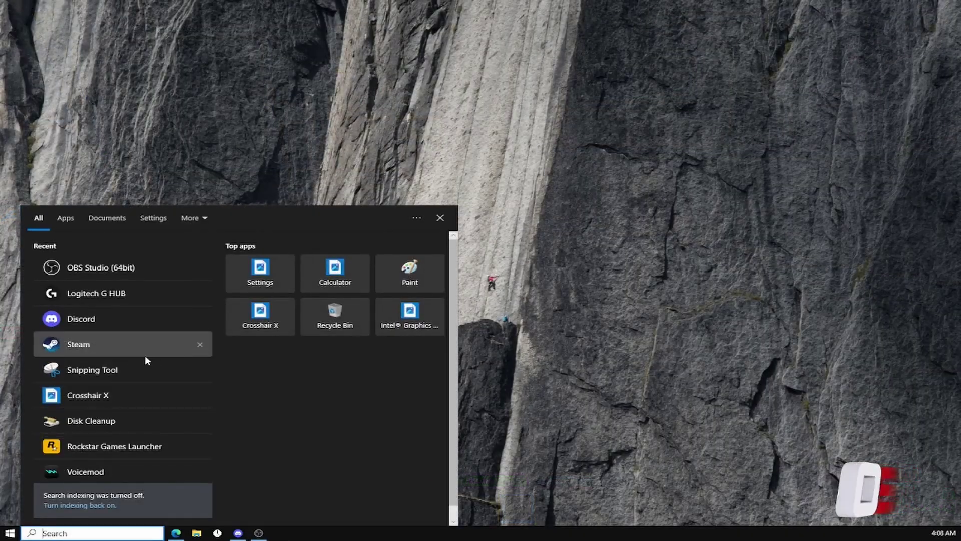
type("Ry")
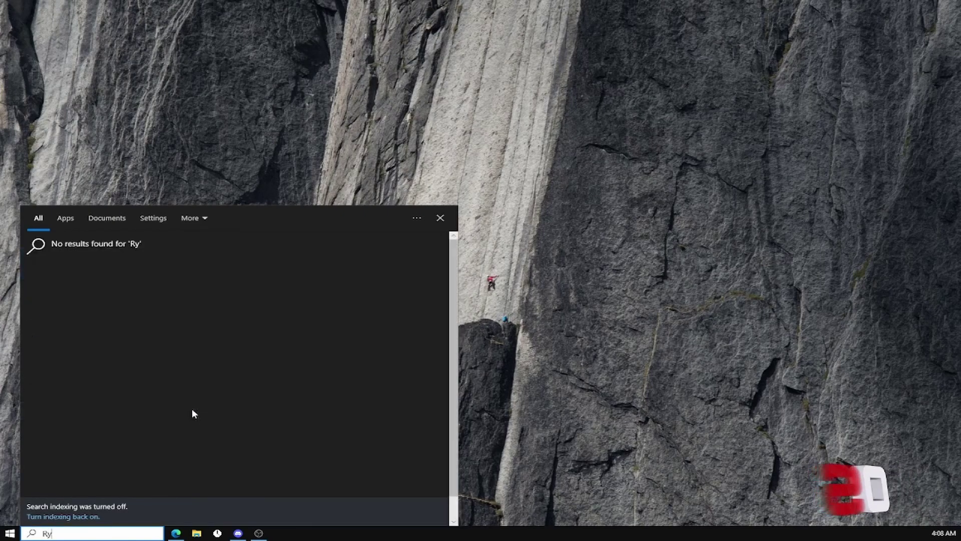
key("BackSpace")
type("un")
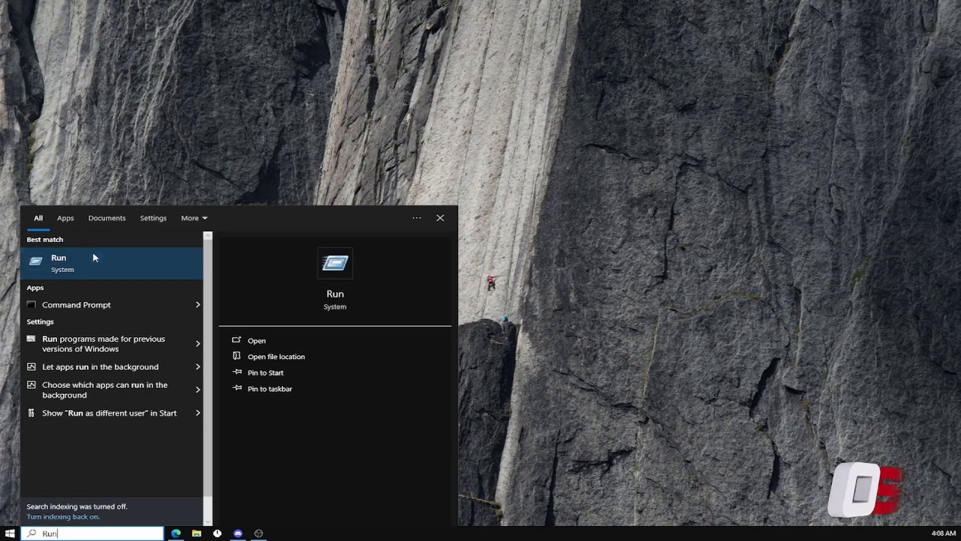
left_click(91, 270)
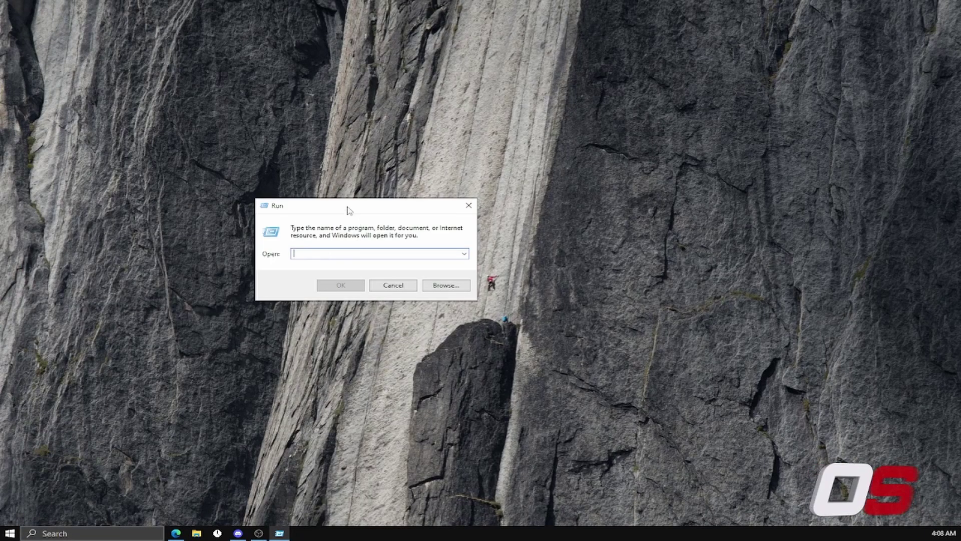
Launch System Configuration from the Run dialog and move its window fully onto the desktop.
left_click_drag(345, 210, 216, 267)
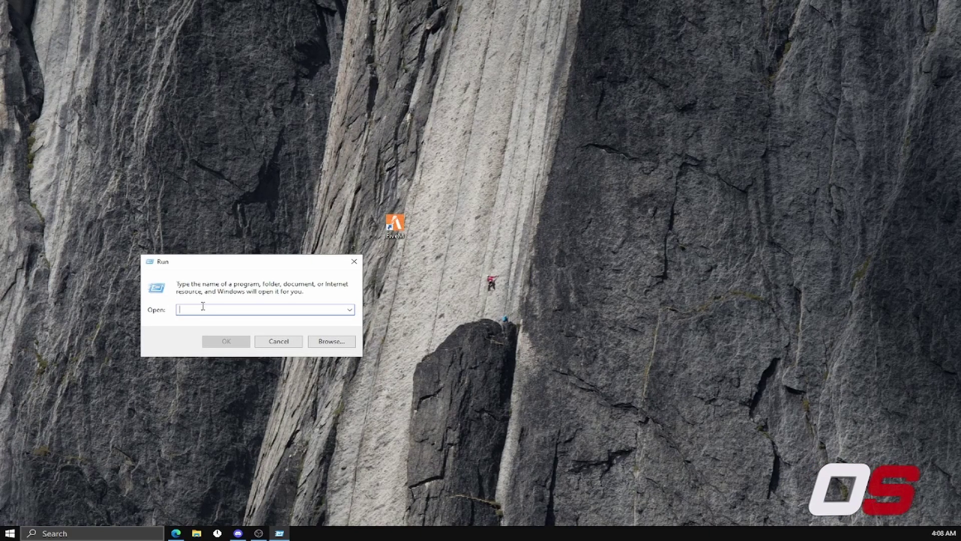
type("mscondi")
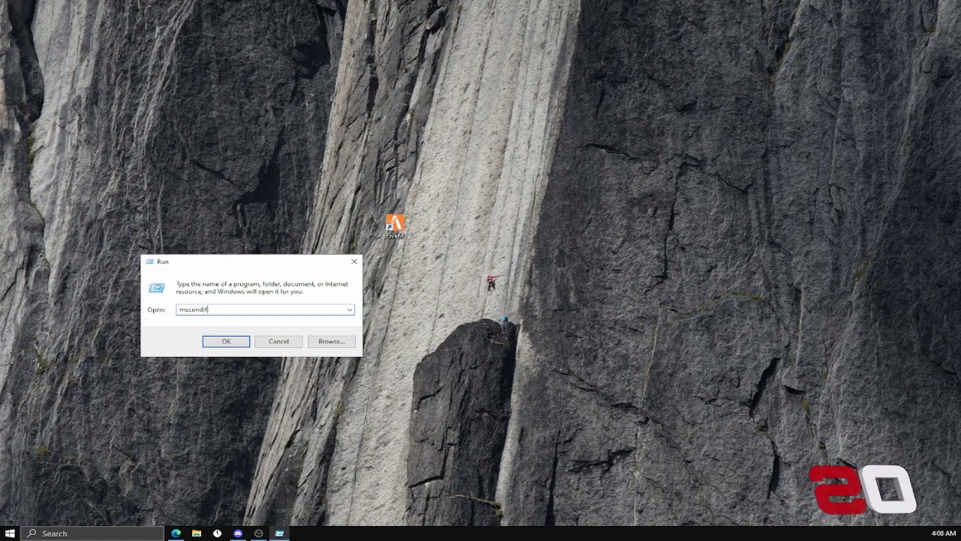
key("Return")
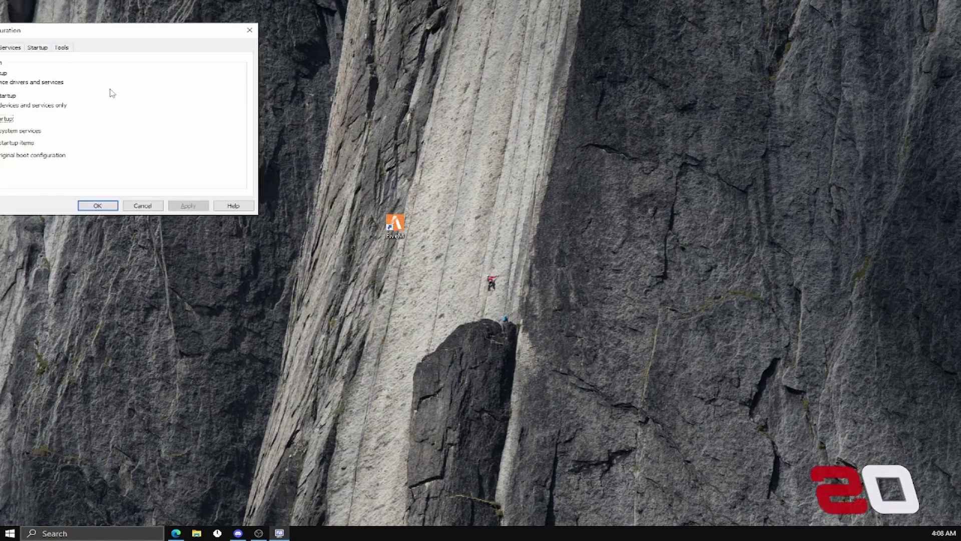
left_click_drag(80, 31, 317, 191)
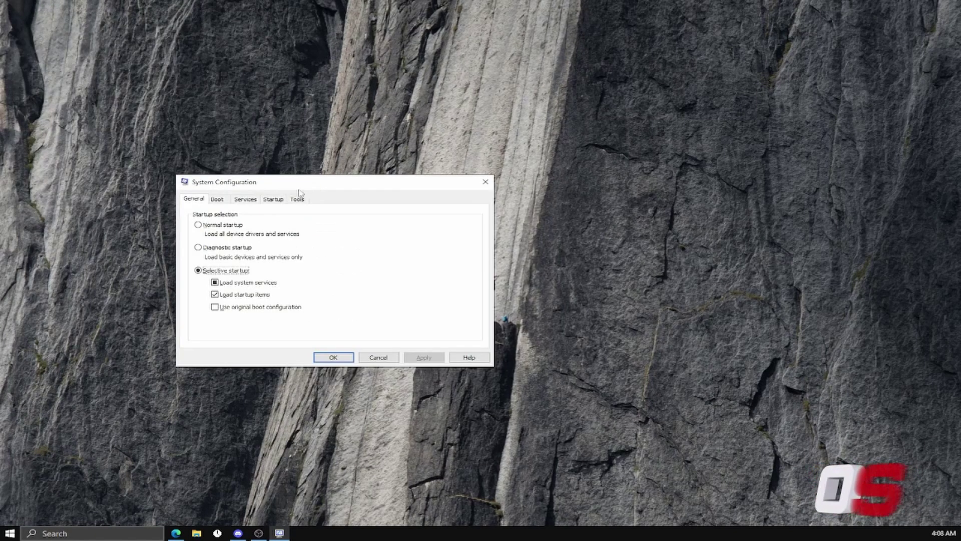
Choose 4 as the number of processors in the advanced boot options, then close System Configuration without applying.
left_click(217, 199)
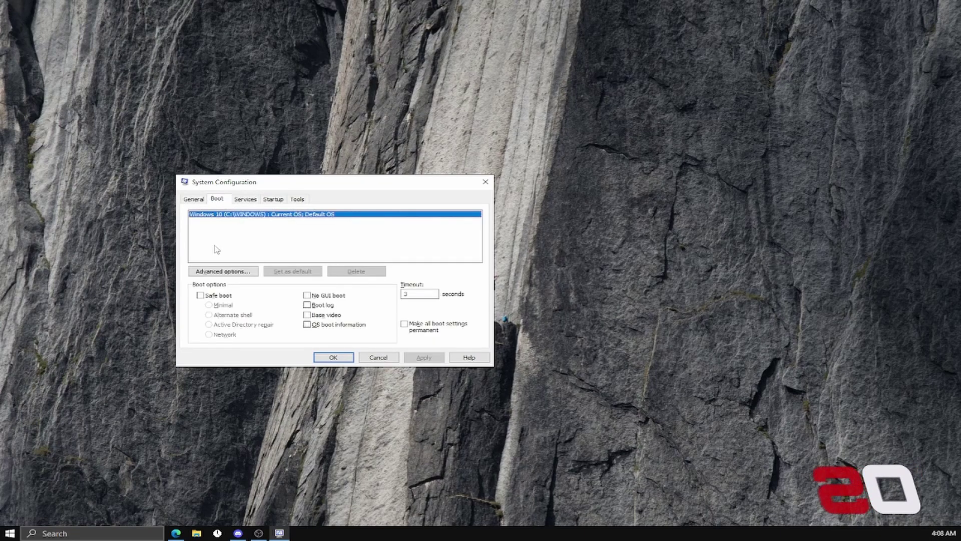
left_click(214, 271)
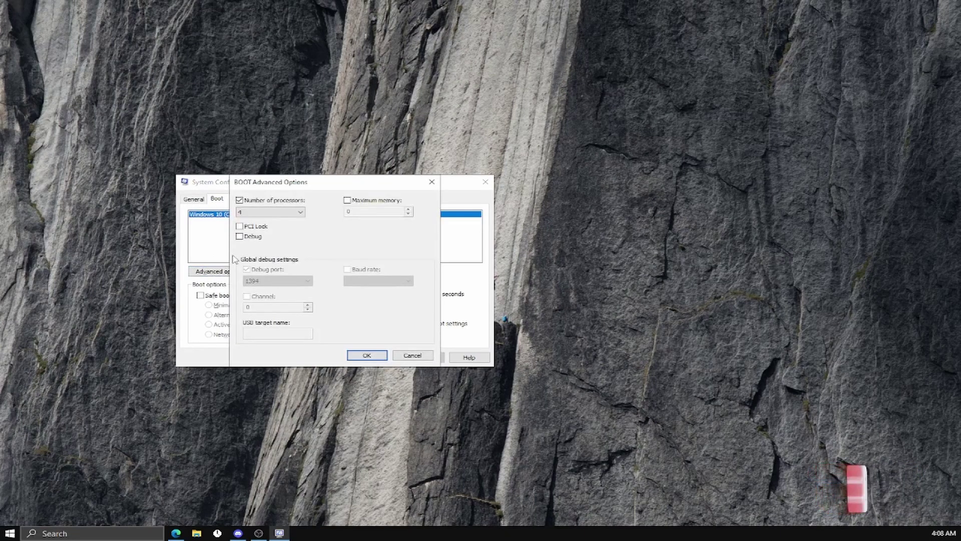
left_click(245, 212)
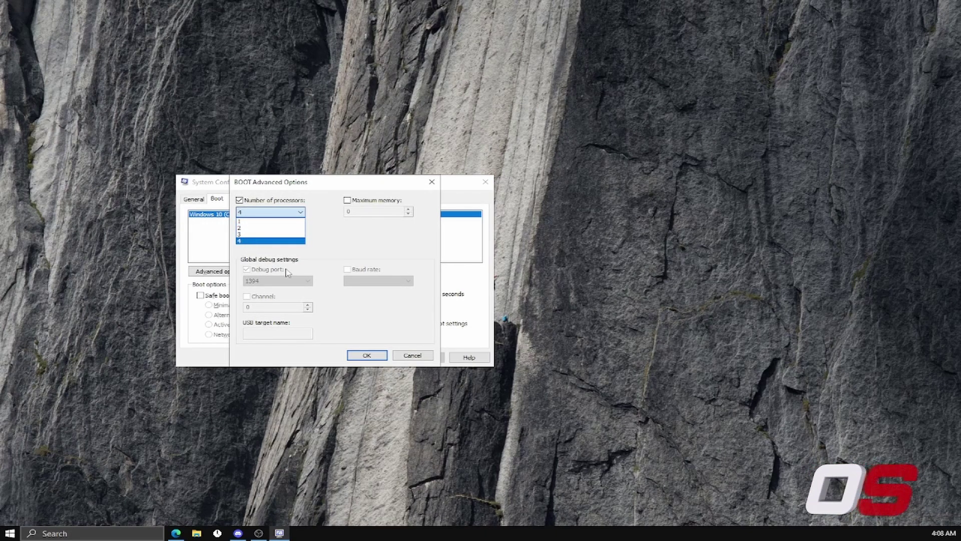
left_click(376, 357)
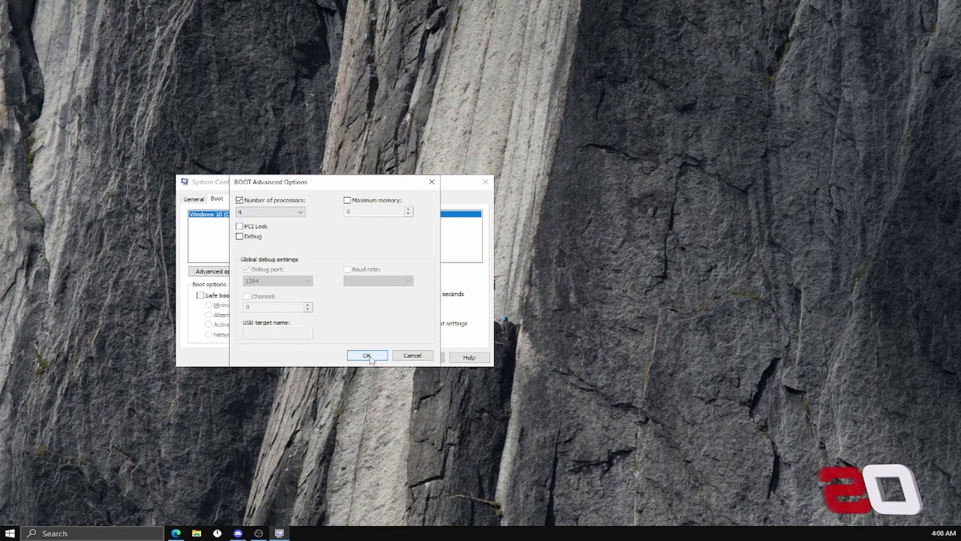
left_click(370, 356)
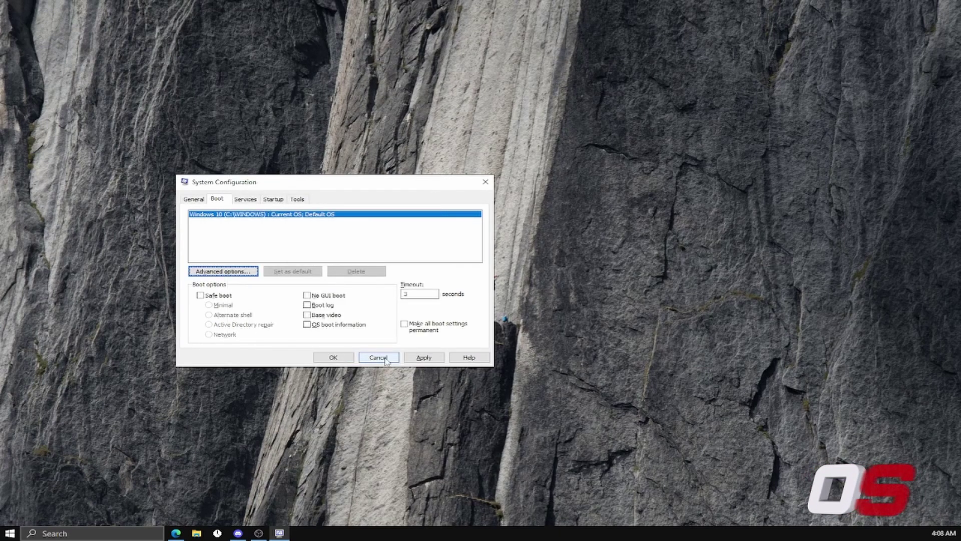
left_click(378, 357)
Search Windows for Bloxstrap, launch it and open its settings.
left_click(88, 535)
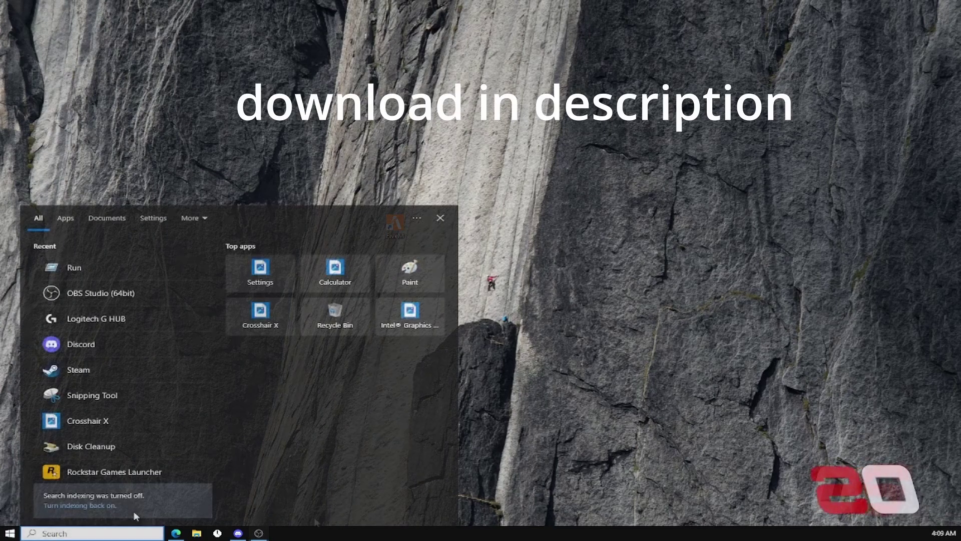
type("blox")
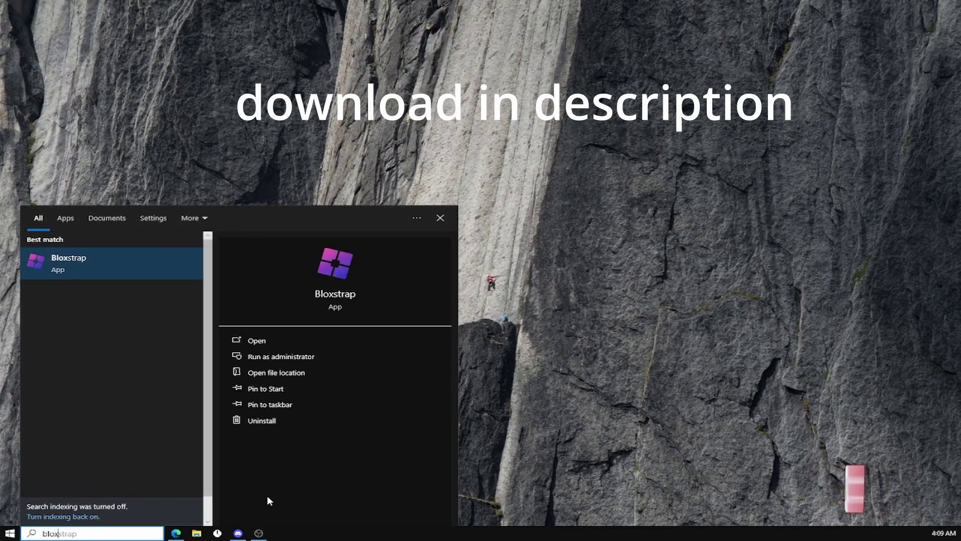
left_click(102, 261)
left_click(493, 228)
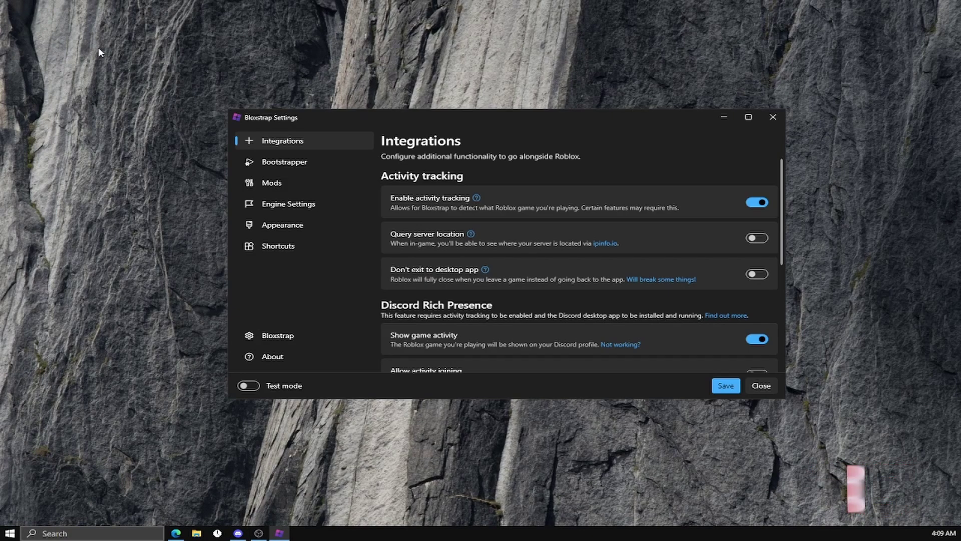
Open the Fast Flag Editor from the engine settings and look through the existing fast flags.
left_click(302, 206)
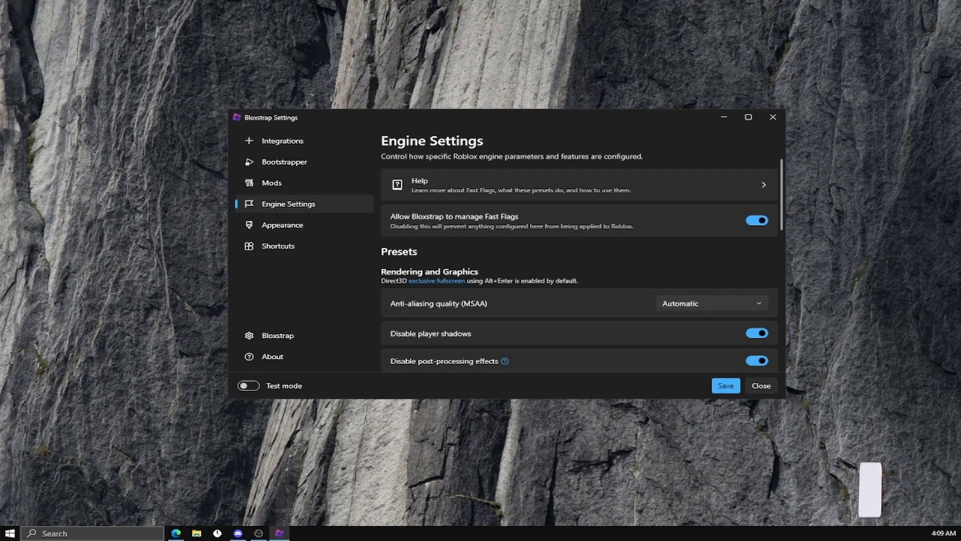
scroll(488, 241, "down", 3)
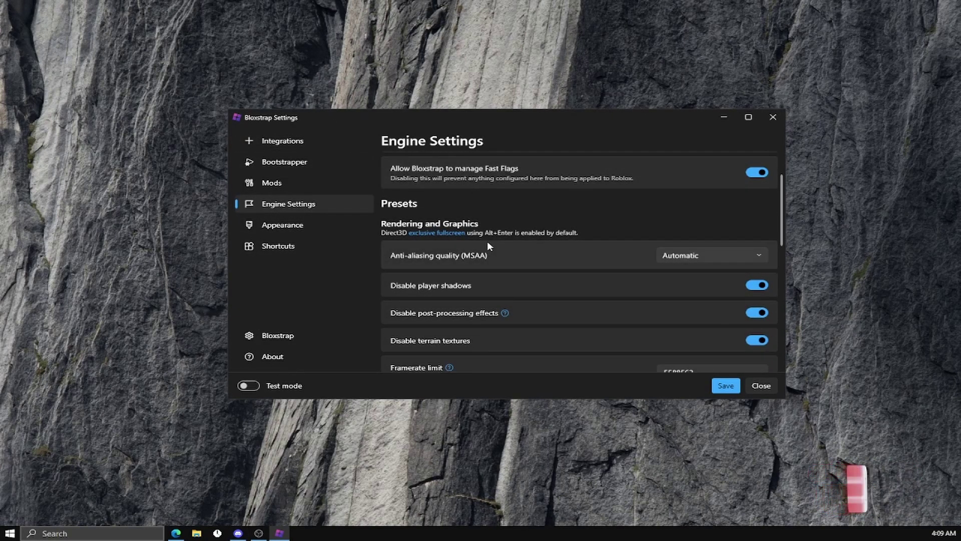
scroll(581, 242, "down", 7)
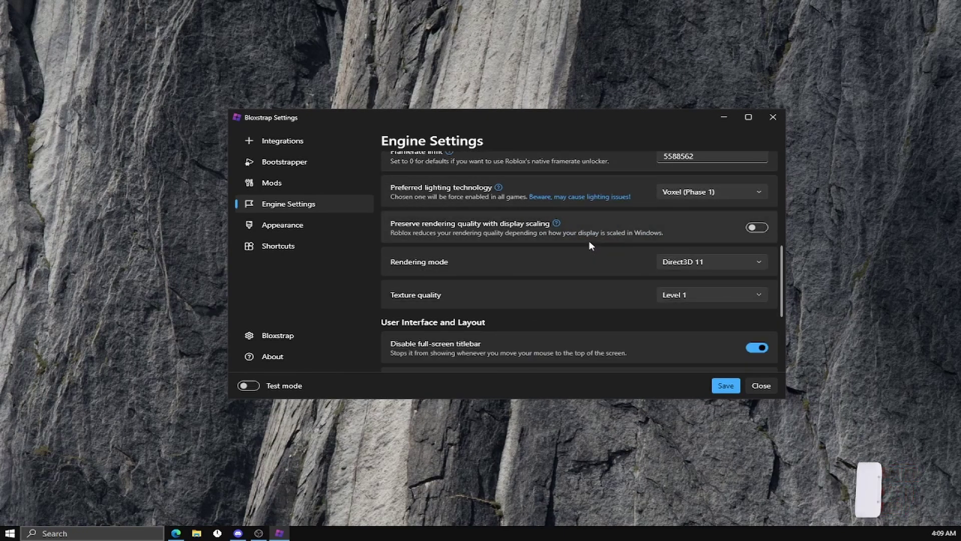
scroll(589, 241, "down", 2)
left_click(571, 348)
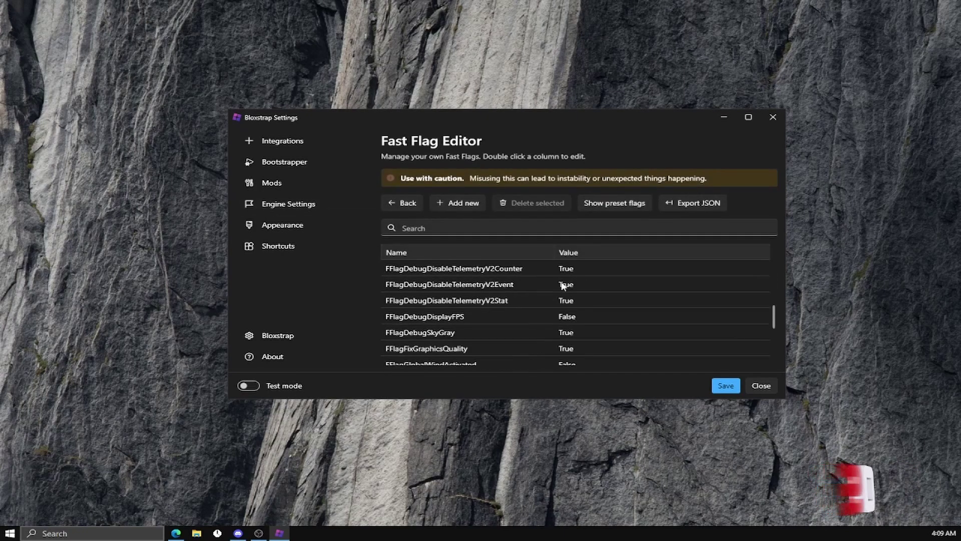
scroll(569, 299, "up", 6)
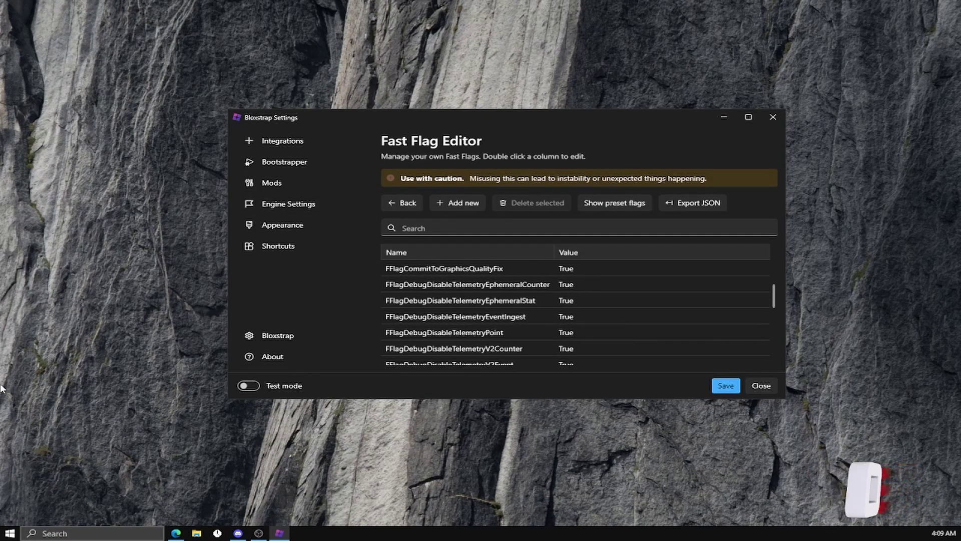
scroll(453, 303, "up", 2)
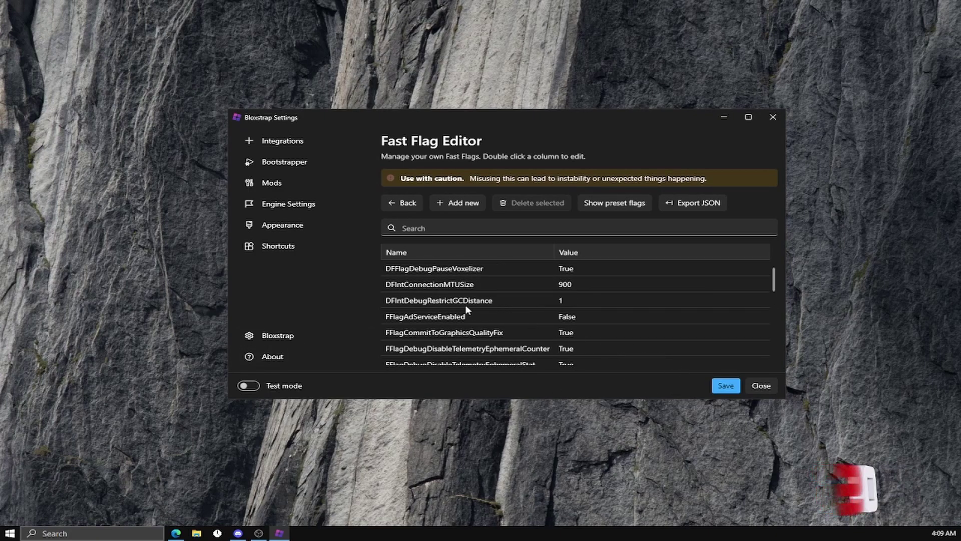
Return to the engine settings and review the rendering, graphics and user interface presets.
left_click(285, 162)
left_click(288, 204)
scroll(599, 278, "up", 6)
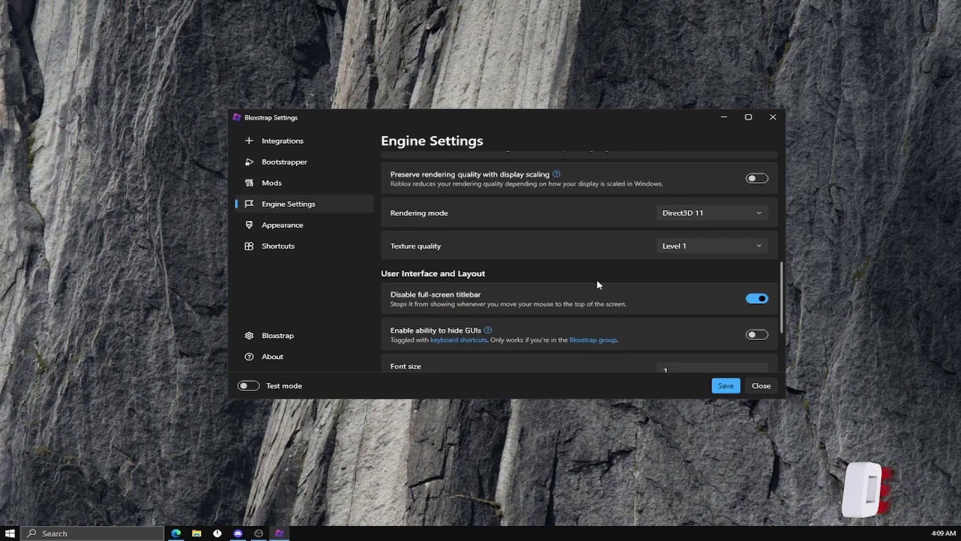
scroll(695, 256, "up", 3)
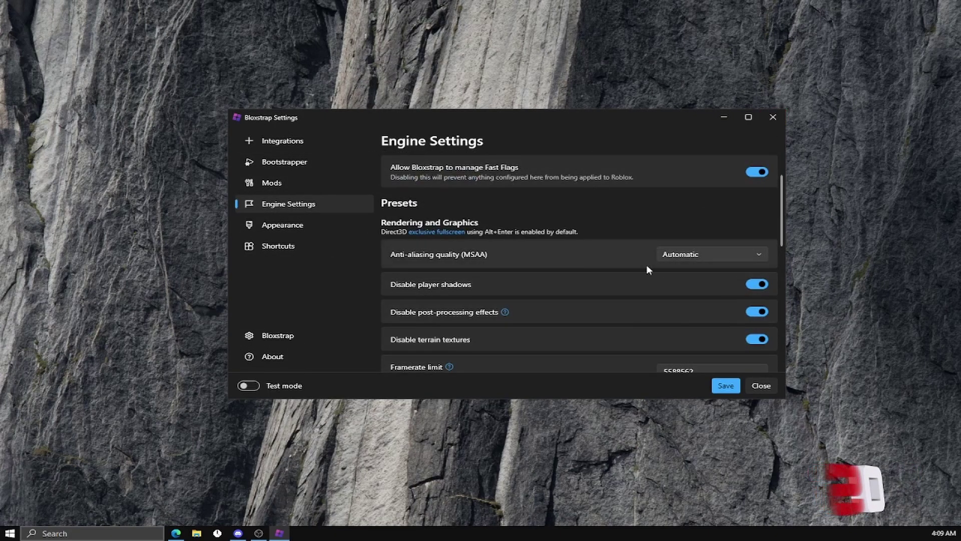
scroll(636, 269, "down", 3)
scroll(659, 251, "up", 2)
scroll(558, 275, "down", 2)
scroll(556, 274, "down", 6)
Switch to Discord and view the verification message in the verify channel.
key("alt+Tab")
scroll(141, 316, "up", 15)
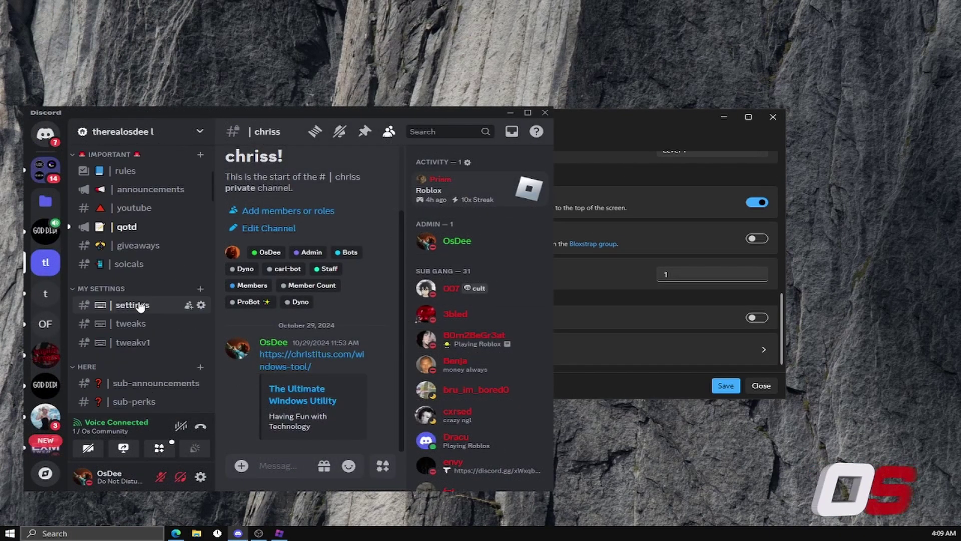
left_click(138, 287)
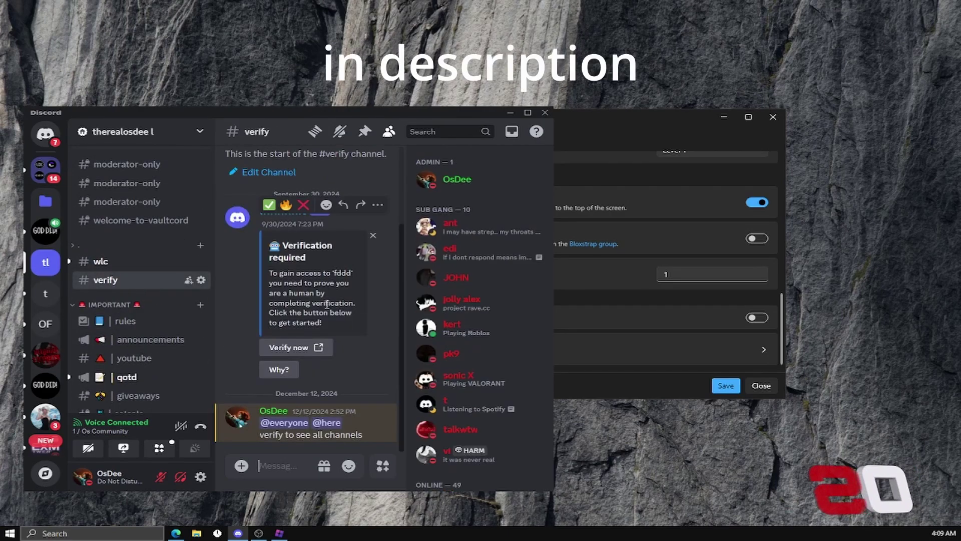
Open the sub-verification channel and look at the posted screenshots and the how-to-verify message.
scroll(108, 325, "down", 5)
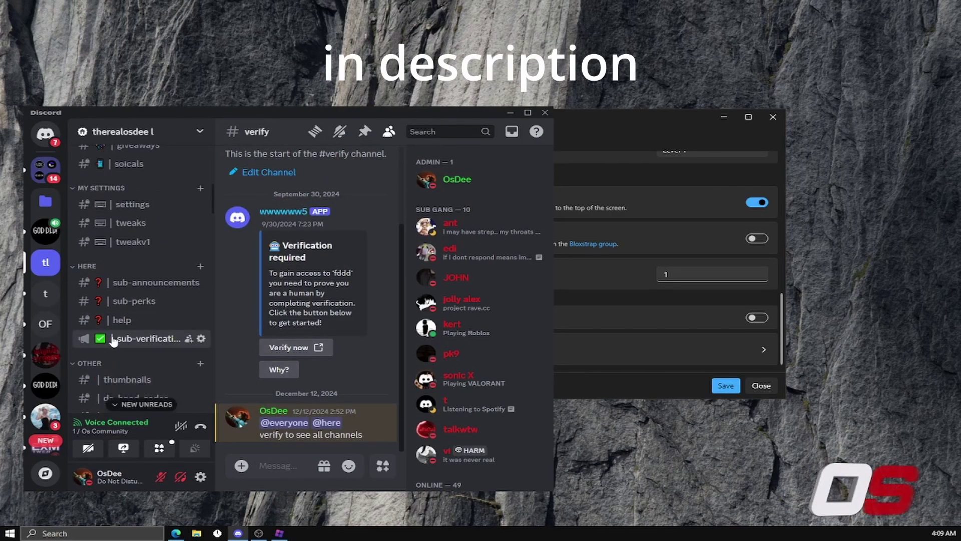
left_click(132, 342)
scroll(290, 380, "up", 10)
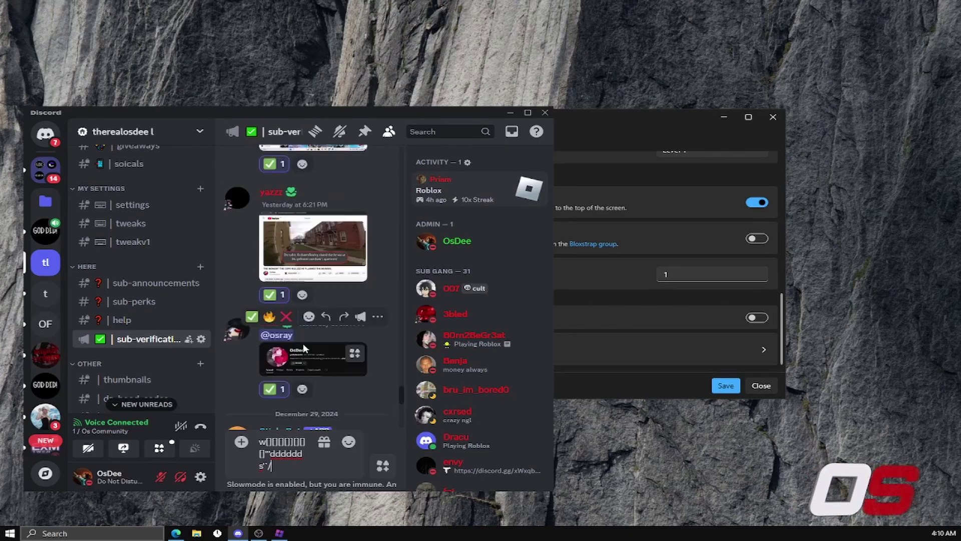
scroll(302, 343, "down", 3)
scroll(137, 278, "down", 3)
Open the dee-fps channel under Blox Strap, expand the code file and copy the entire fast flag JSON.
scroll(136, 276, "down", 3)
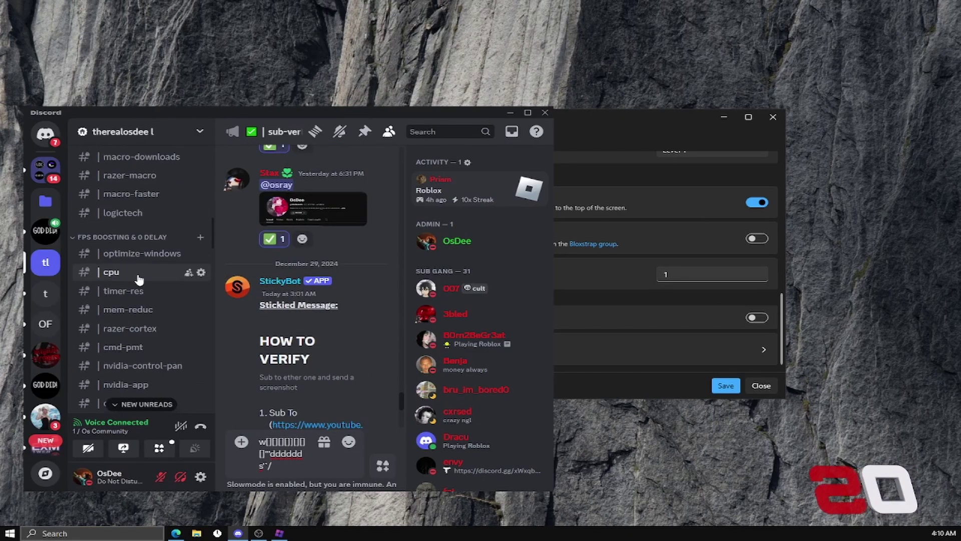
scroll(136, 274, "down", 3)
scroll(136, 275, "down", 4)
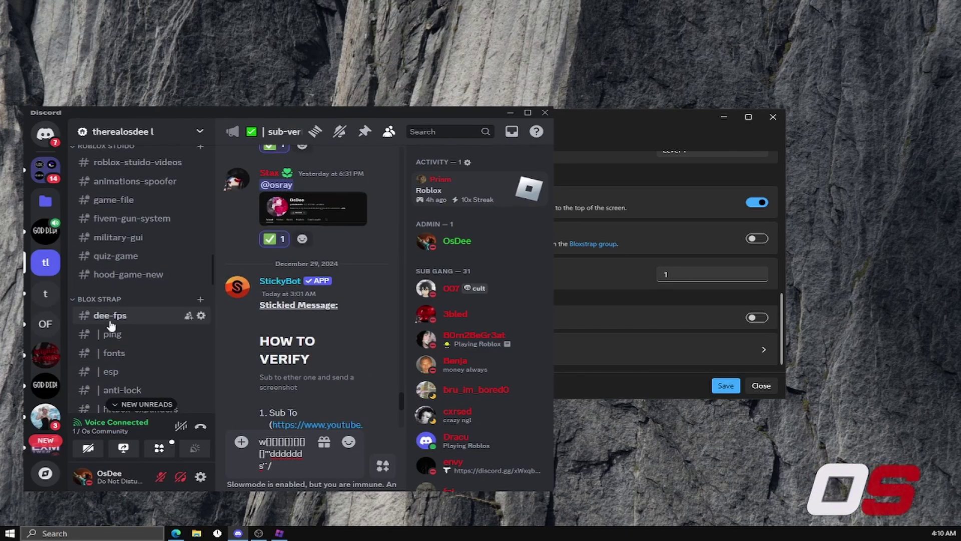
left_click(120, 315)
left_click(264, 413)
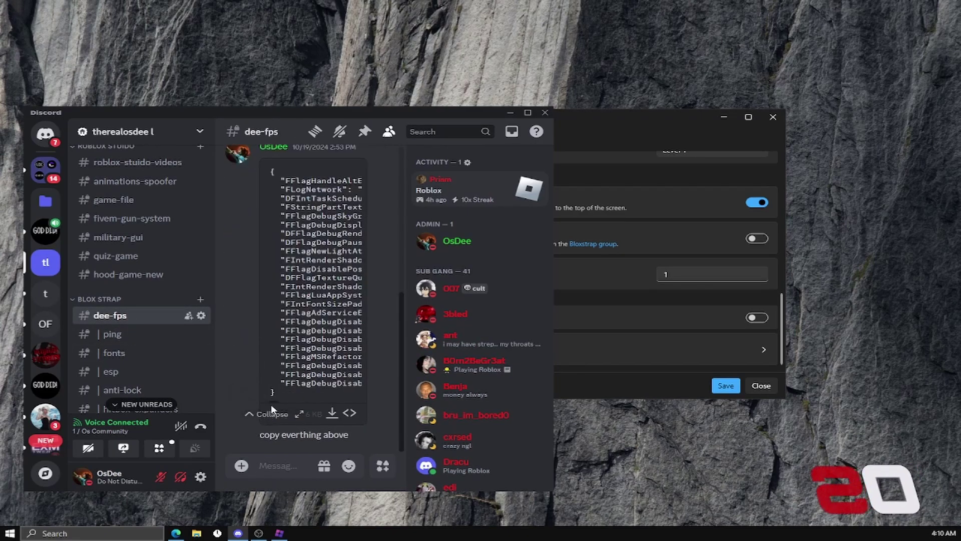
left_click_drag(281, 395, 262, 271)
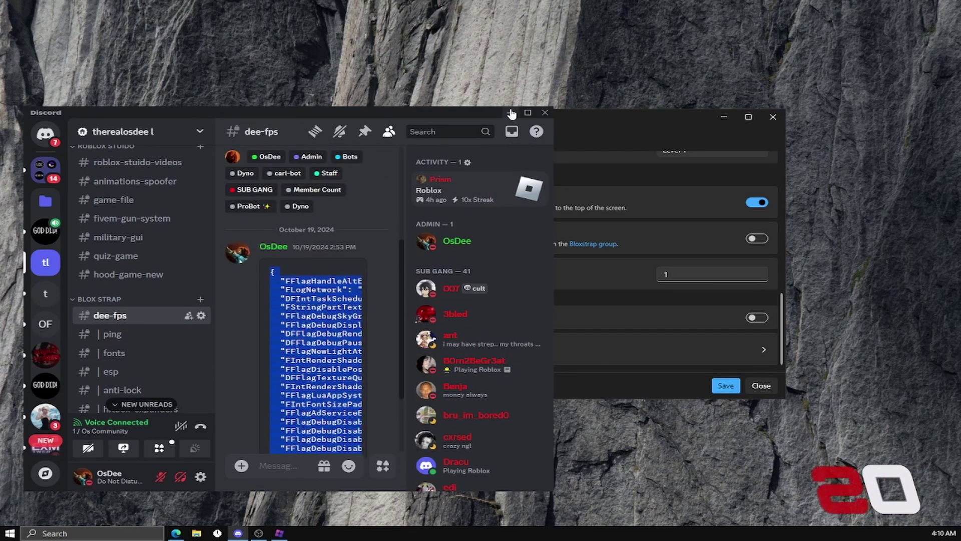
left_click_drag(505, 113, 476, 113)
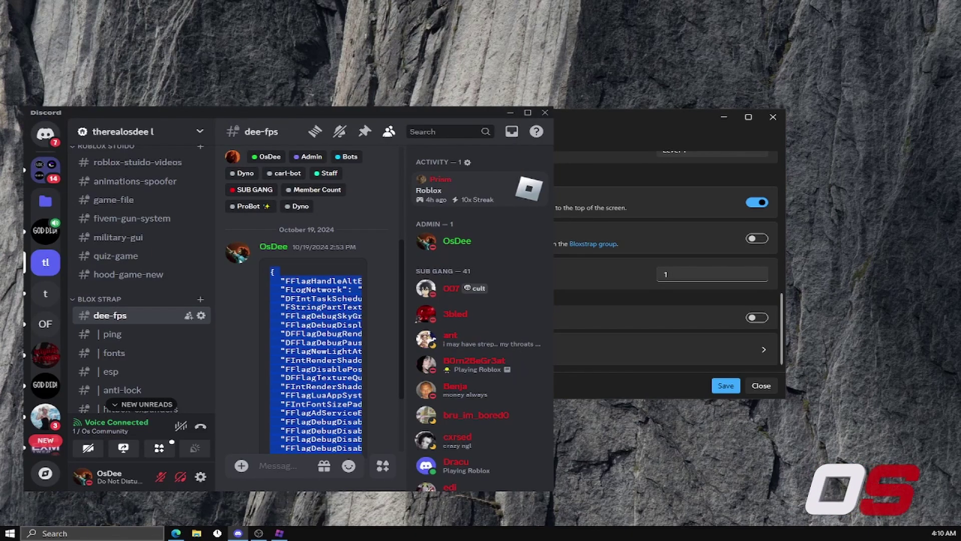
Switch back to Bloxstrap and try to import the copied fast flag JSON through the Fast Flag Editor.
left_click(510, 112)
left_click(444, 349)
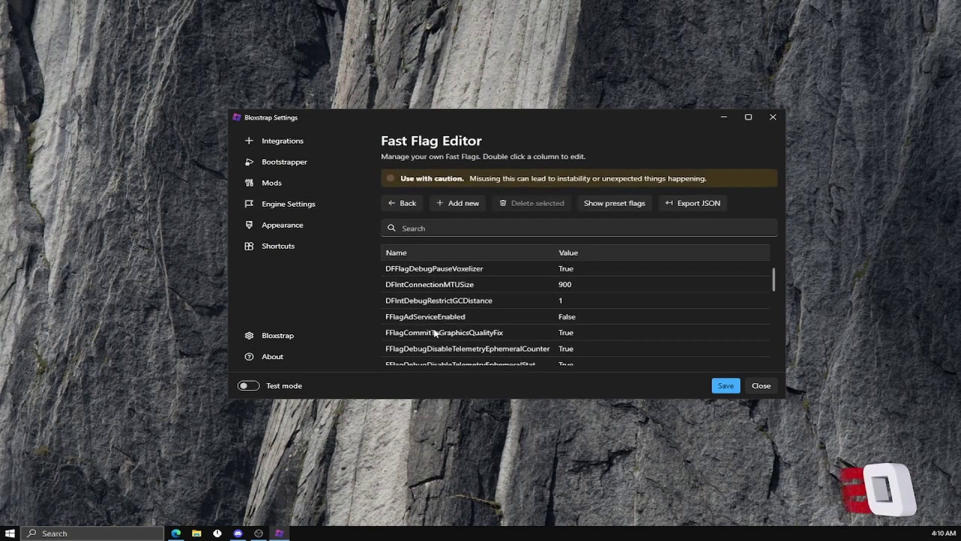
left_click(457, 207)
left_click(497, 211)
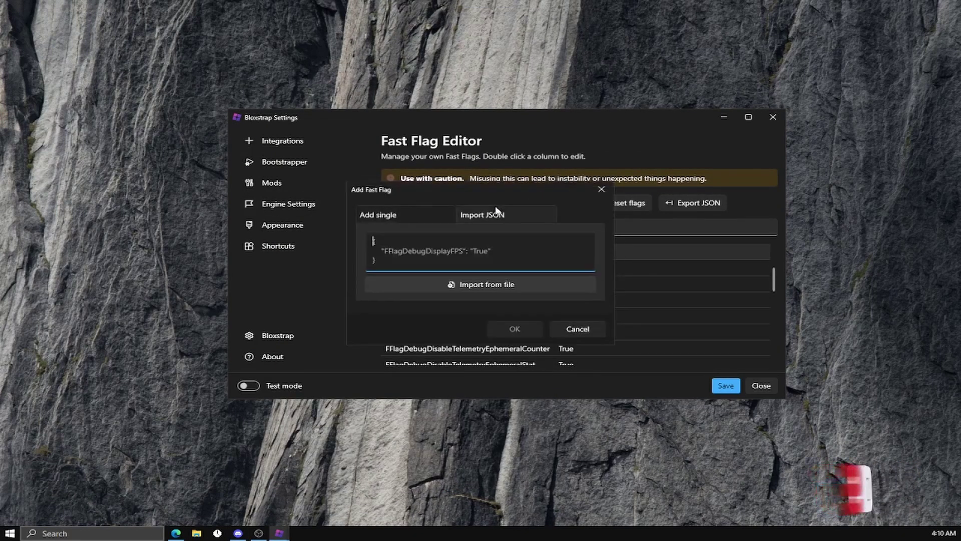
left_click(436, 251)
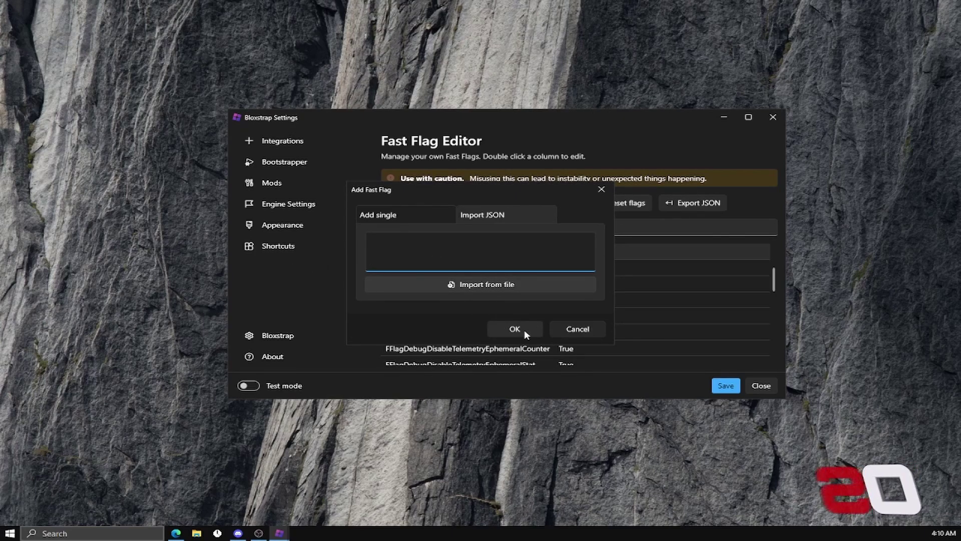
left_click(573, 329)
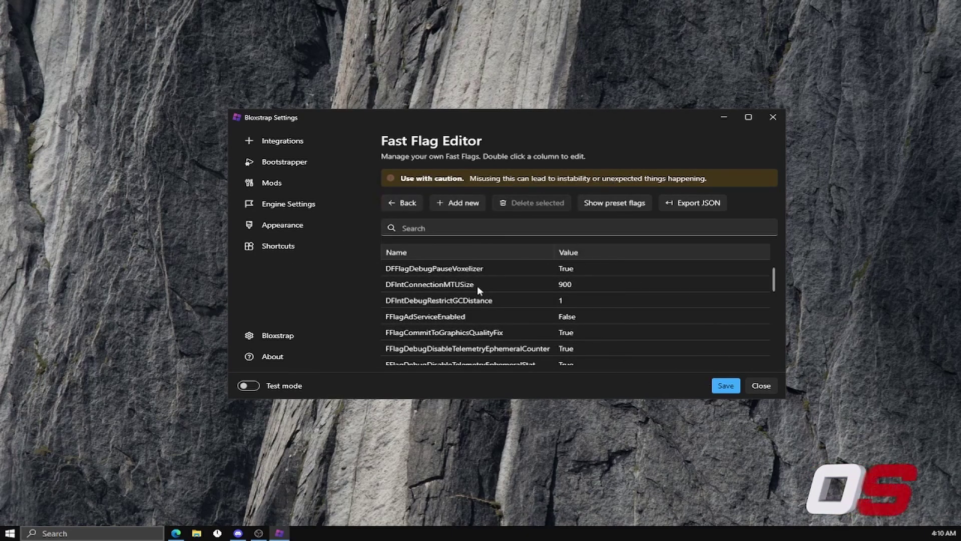
Save the Bloxstrap settings and close the settings window.
left_click(731, 386)
left_click(764, 387)
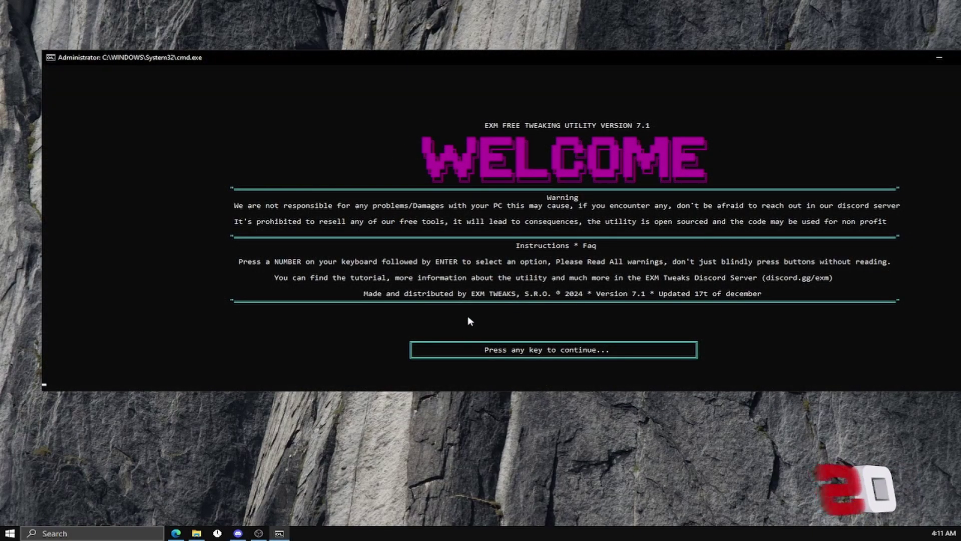
In the EXM Free Tweaking Utility, continue past the welcome screen and skip creating a restore point.
key("Return")
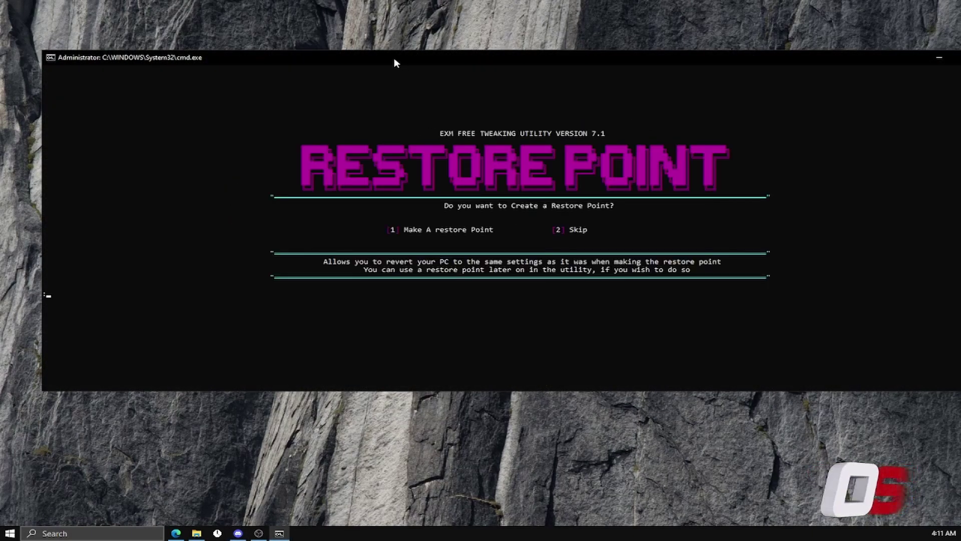
left_click_drag(394, 59, 383, 59)
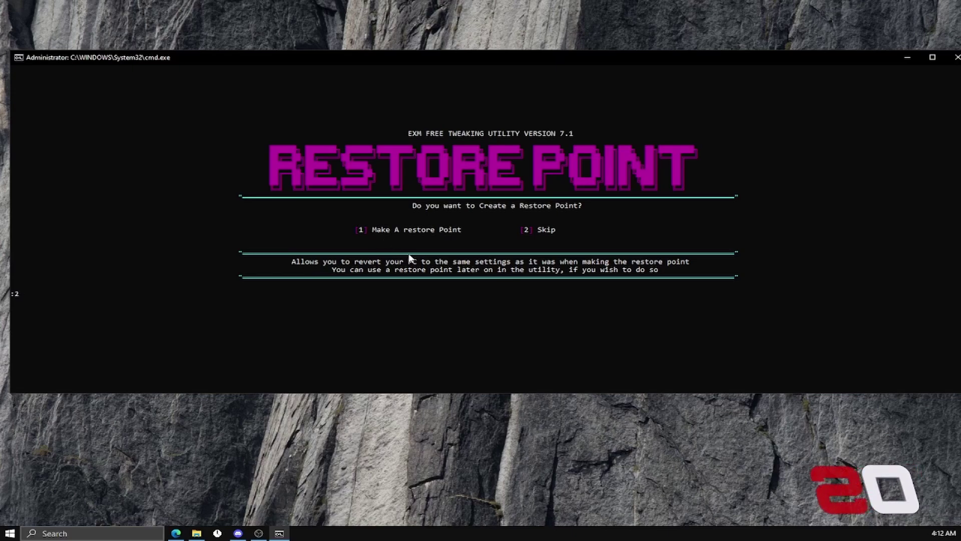
key("Return")
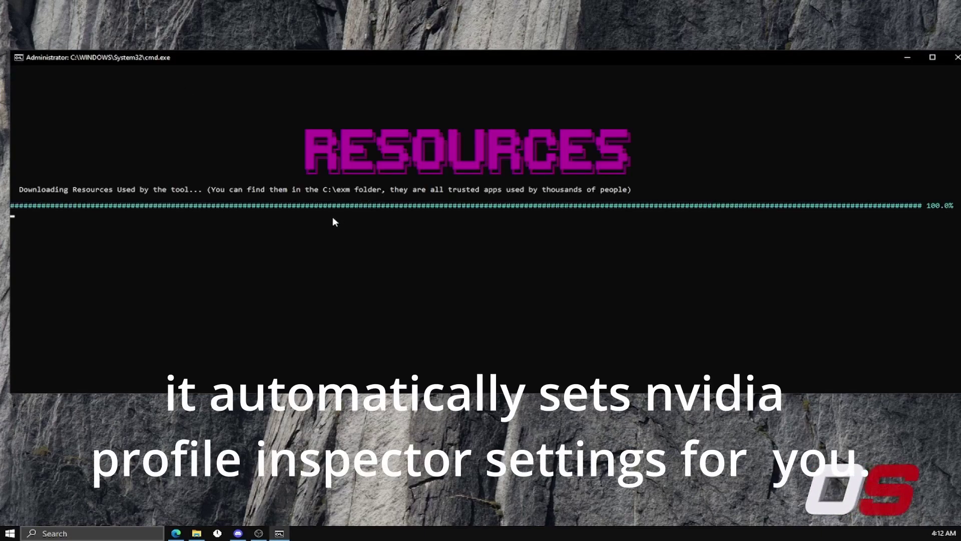
left_click(400, 244)
right_click(400, 243)
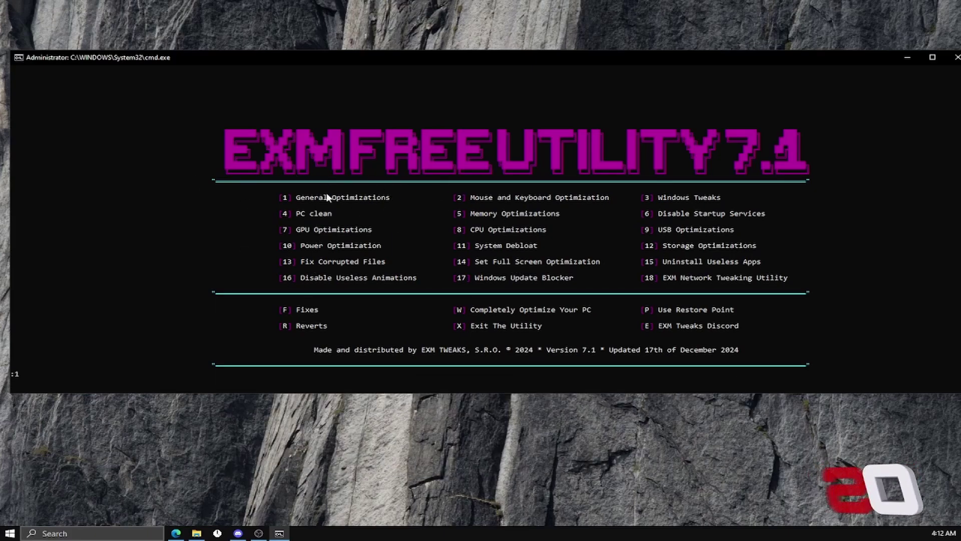
Enter General Optimizations and apply the general latency and performance optimizations.
key("Return")
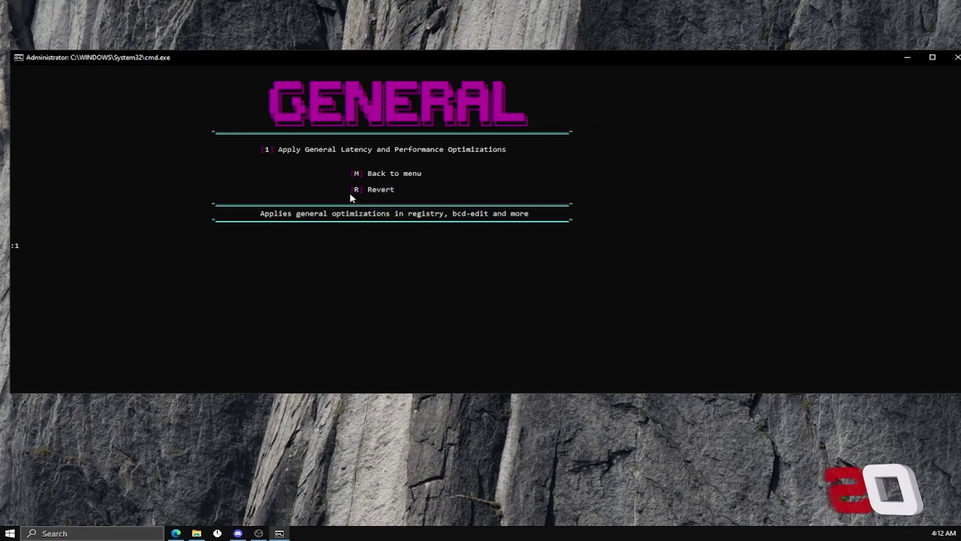
type("1")
key("Return")
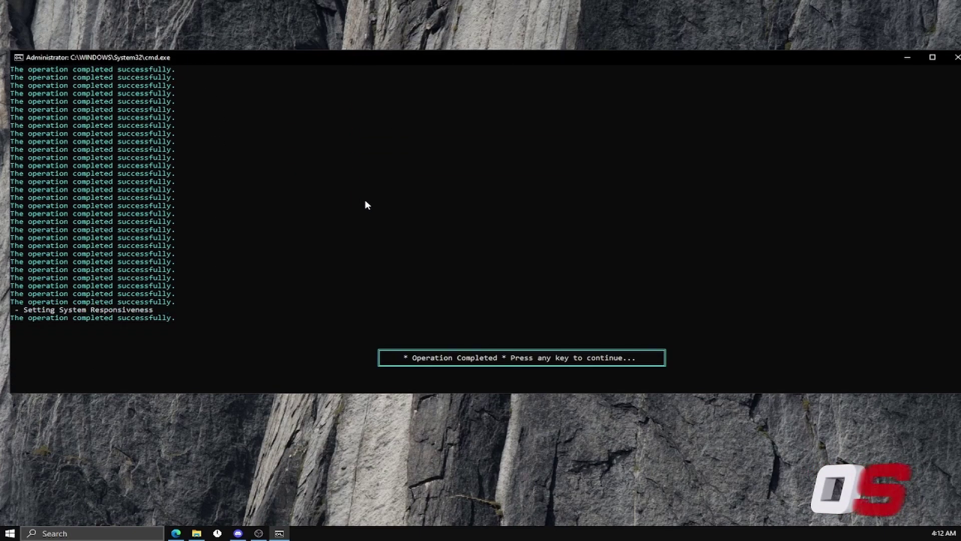
key("Return")
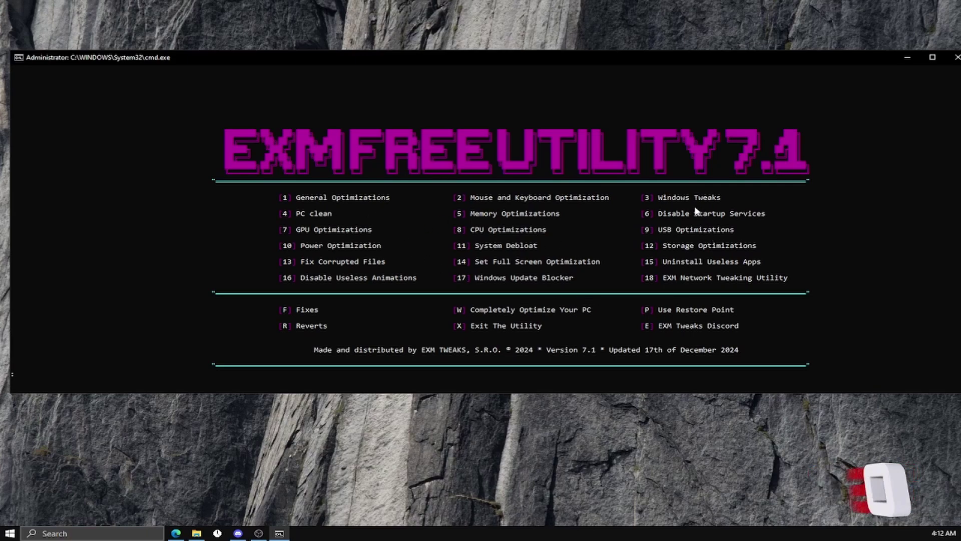
View the options of the EXM Network Tweaking Utility, return to the main menu and close the console window.
key("Return")
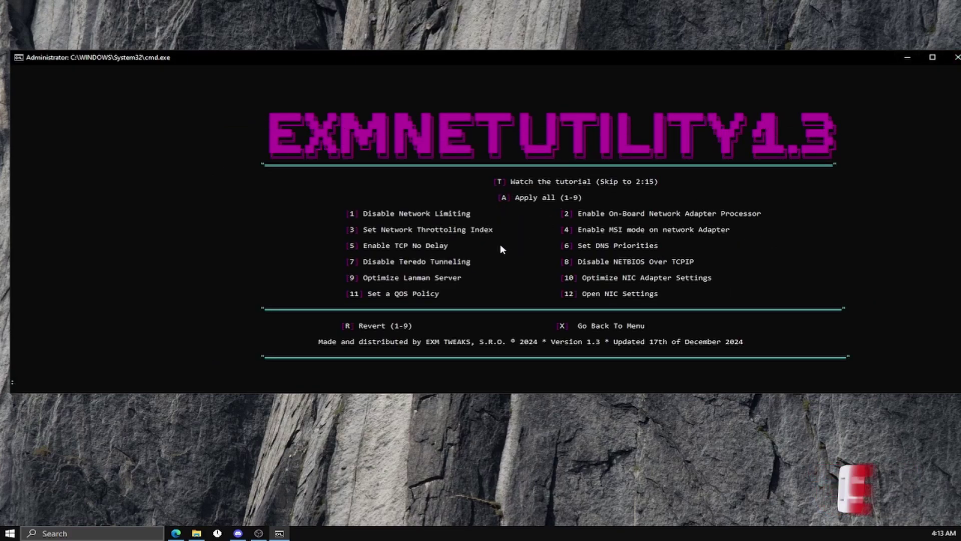
type("x")
key("Return")
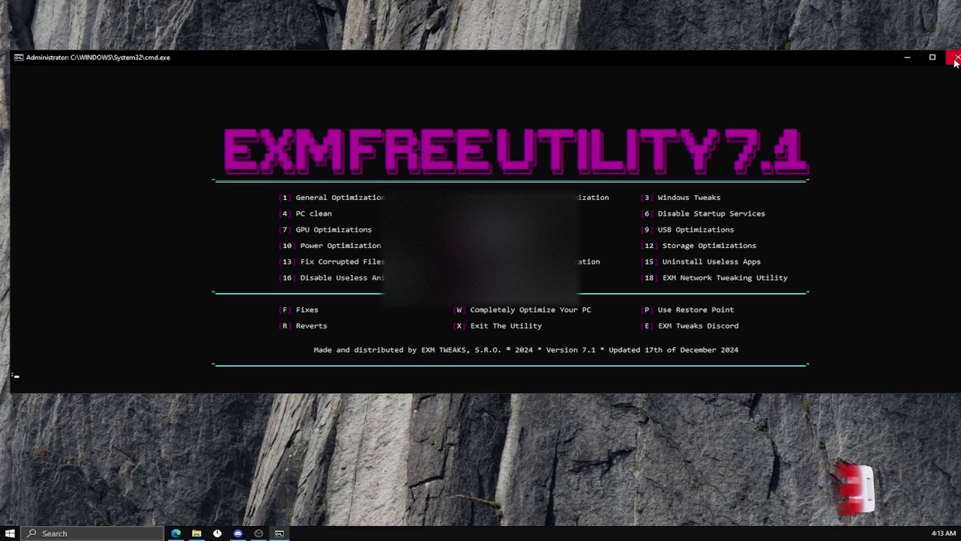
left_click_drag(172, 55, 155, 56)
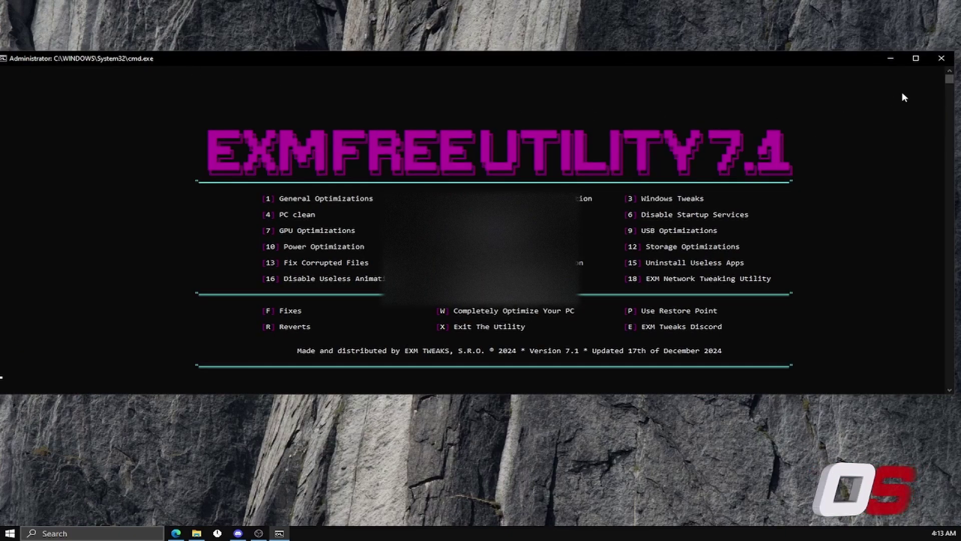
left_click(940, 59)
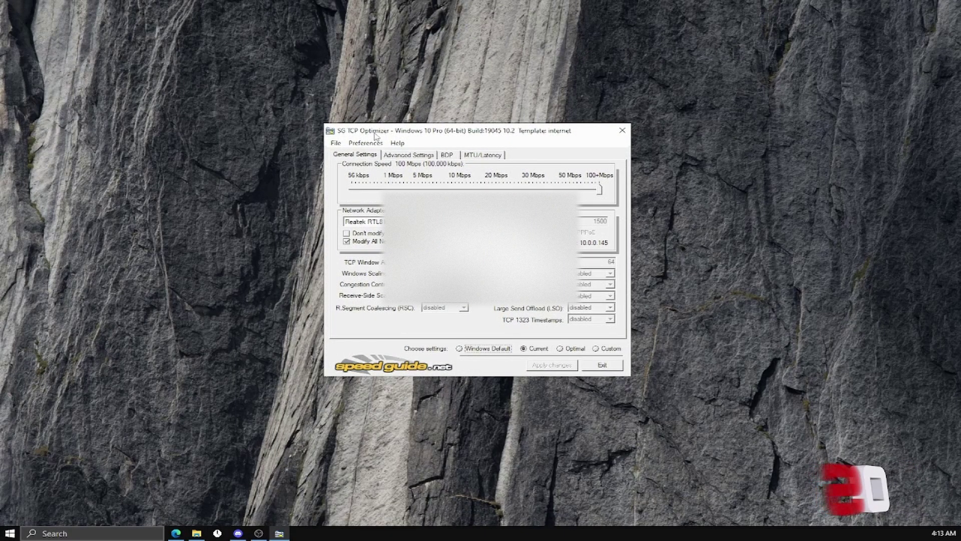
Switch to SG TCP Optimizer and select the Realtek RTL8192EU Wireless LAN 802.11n USB 2.0 network adapter.
left_click_drag(376, 135, 283, 127)
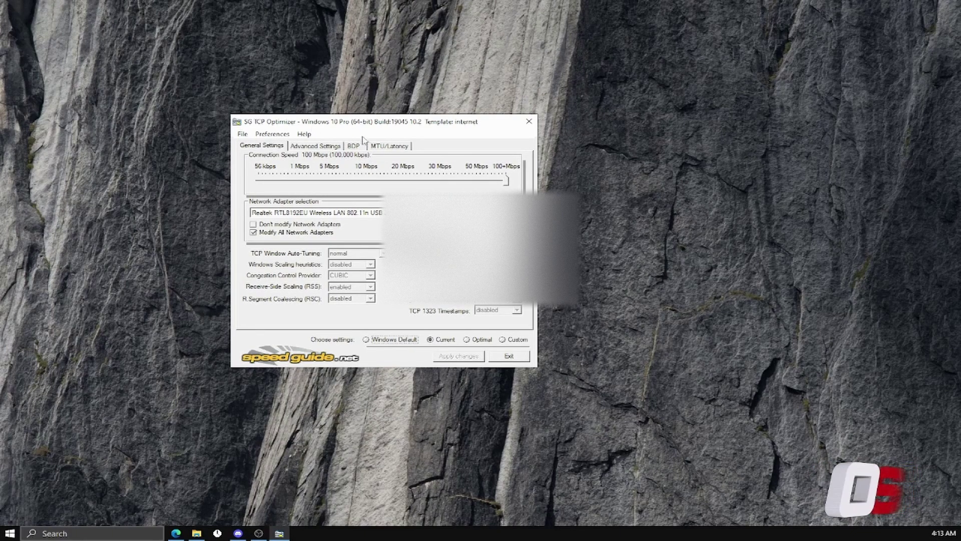
left_click_drag(371, 125, 350, 128)
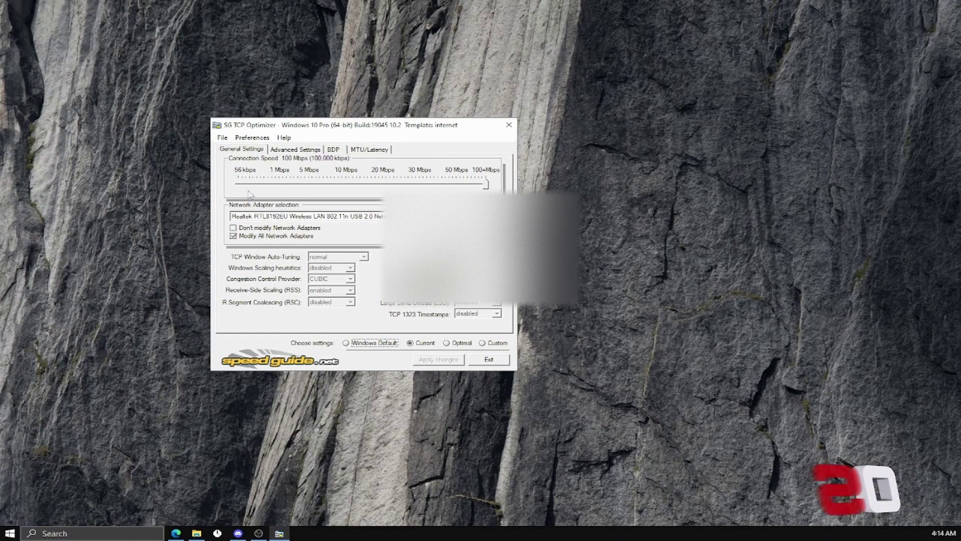
left_click_drag(321, 129, 312, 132)
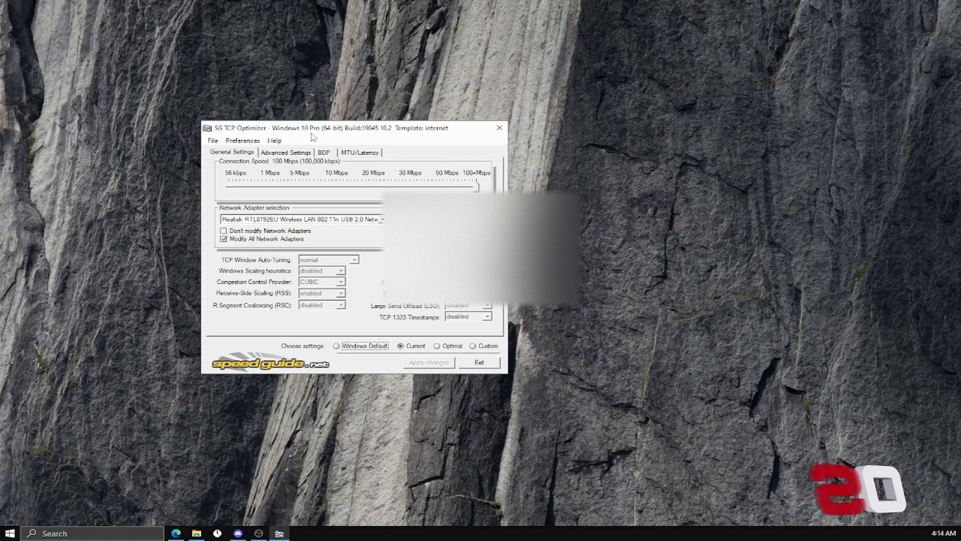
left_click_drag(312, 134, 305, 138)
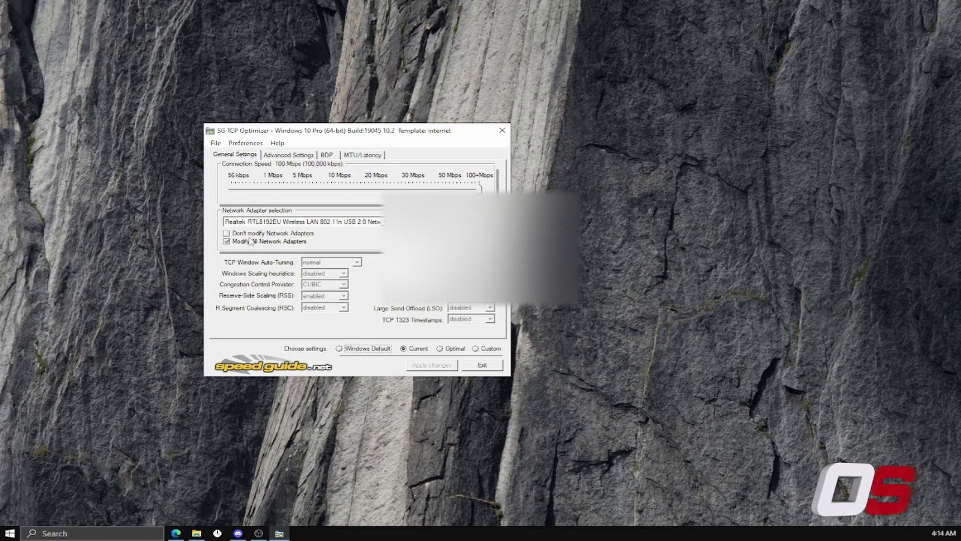
left_click(373, 221)
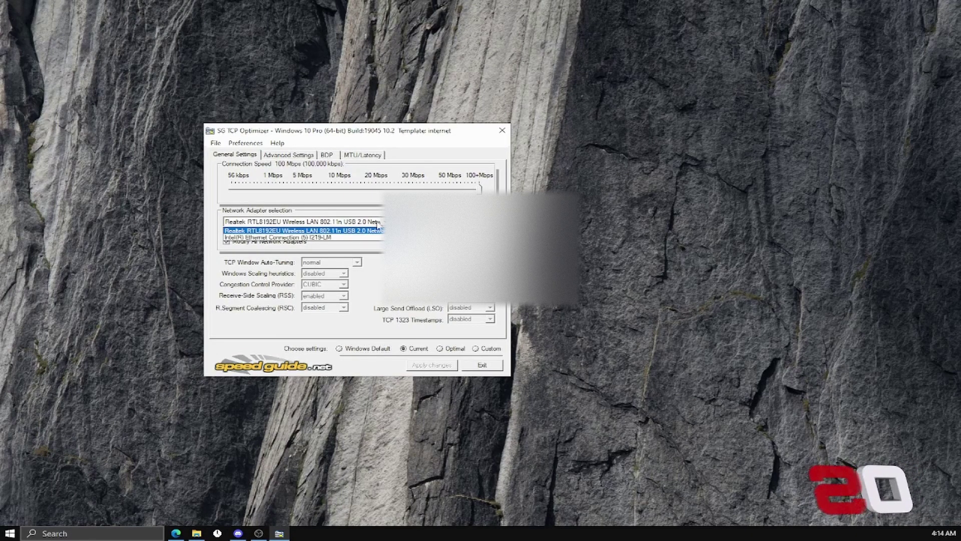
left_click(374, 222)
left_click(373, 222)
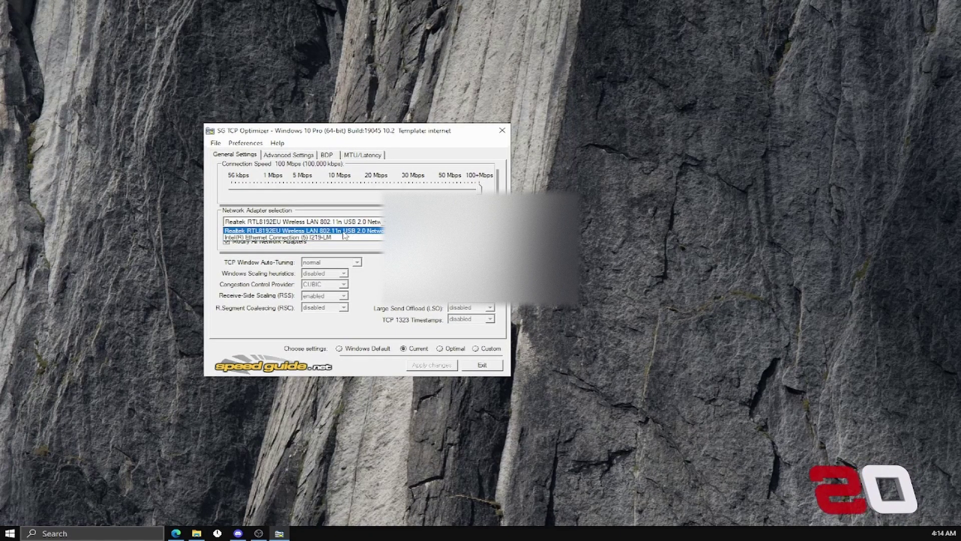
left_click(358, 230)
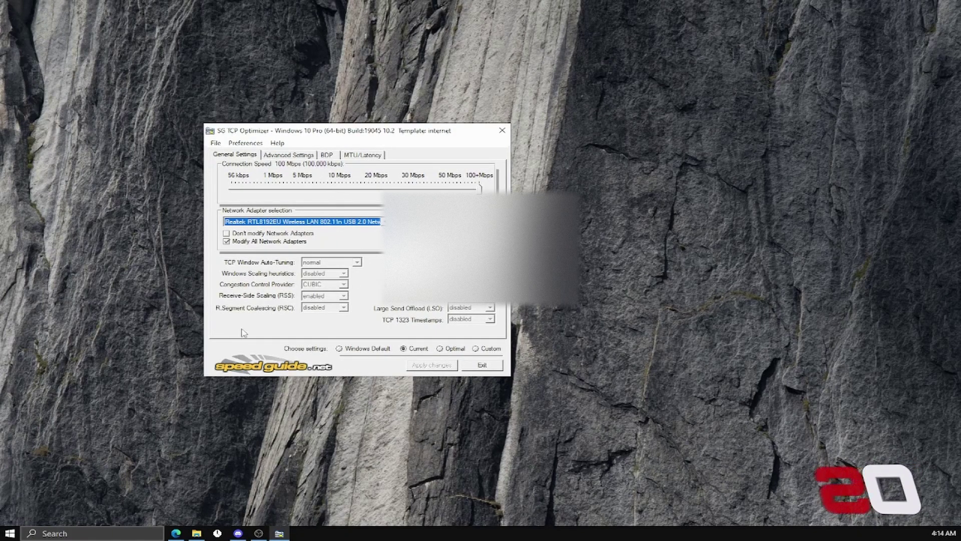
Look through the advanced, BDP and MTU/Latency settings of SG TCP Optimizer and exit the program.
left_click(285, 155)
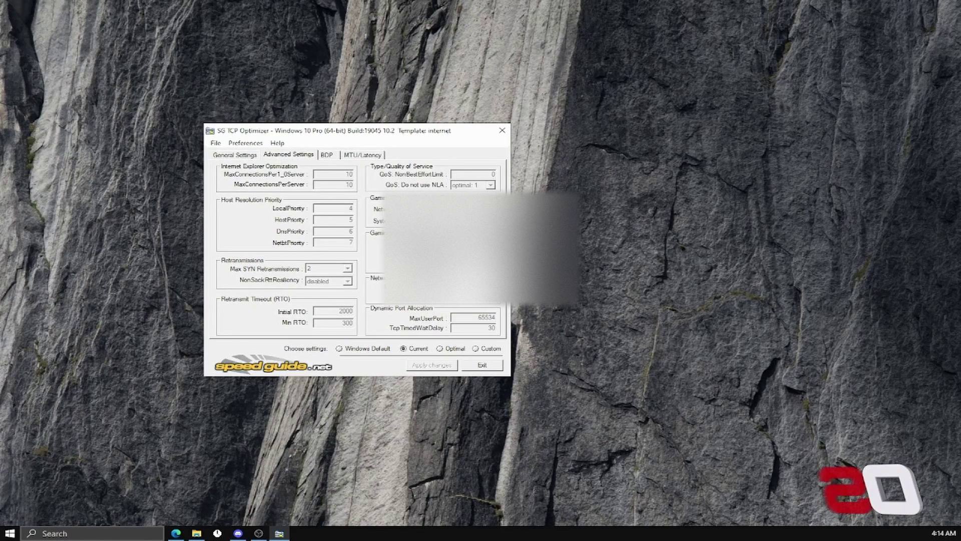
left_click(326, 156)
left_click(358, 156)
left_click(295, 156)
left_click(482, 366)
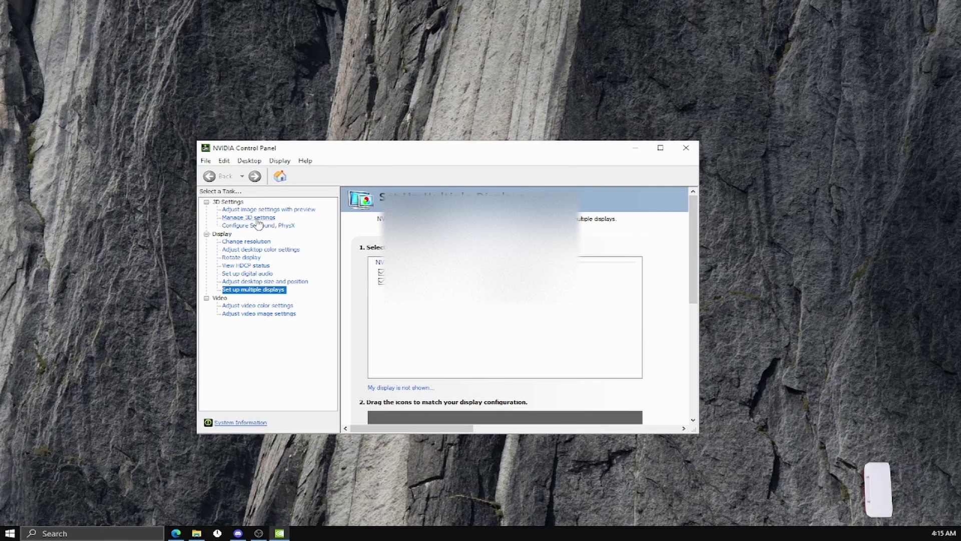
Search Windows for the NVIDIA Control Panel and return to its already open window.
left_click(91, 533)
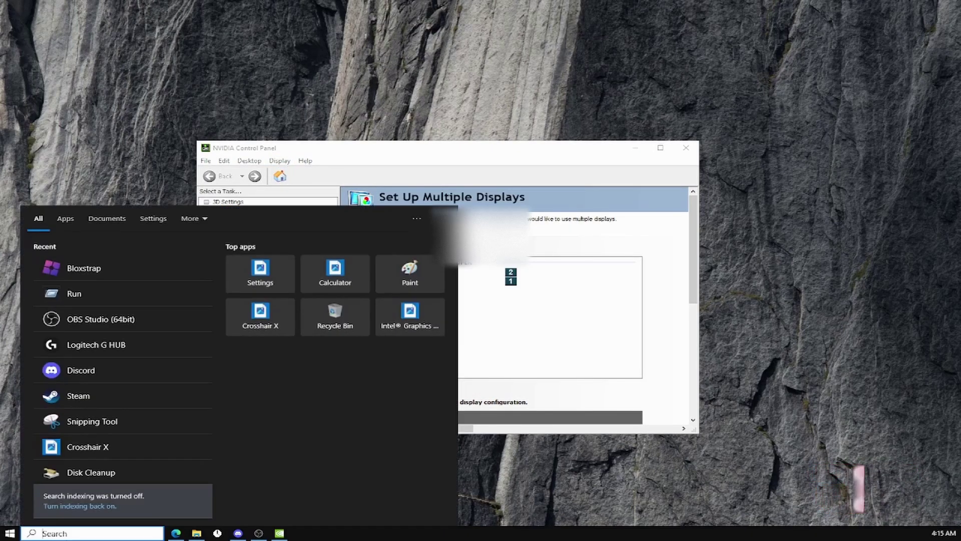
type("nv")
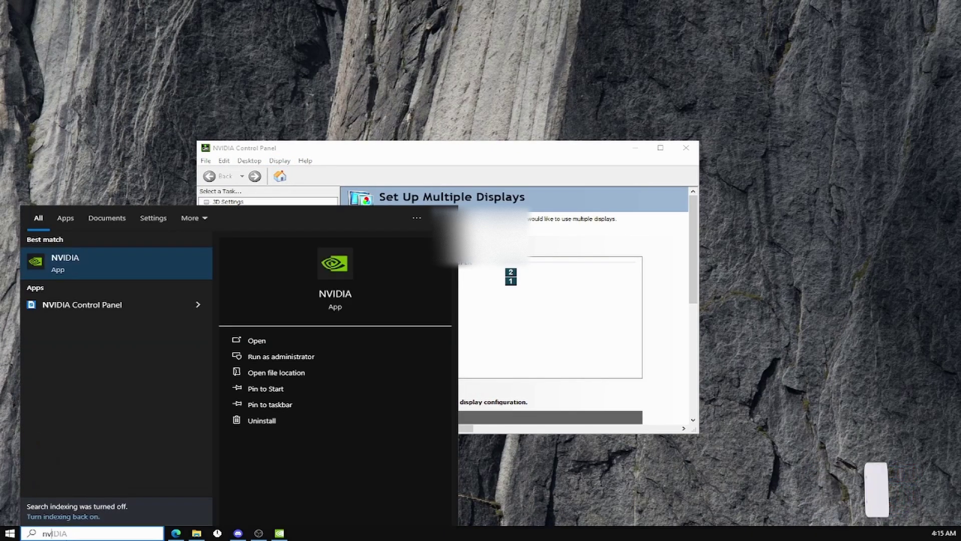
type("idia")
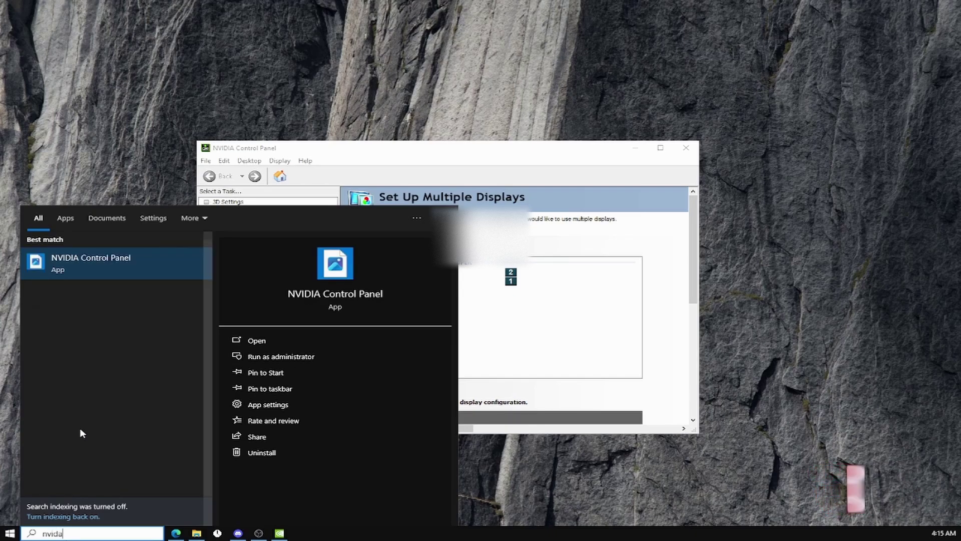
left_click(423, 183)
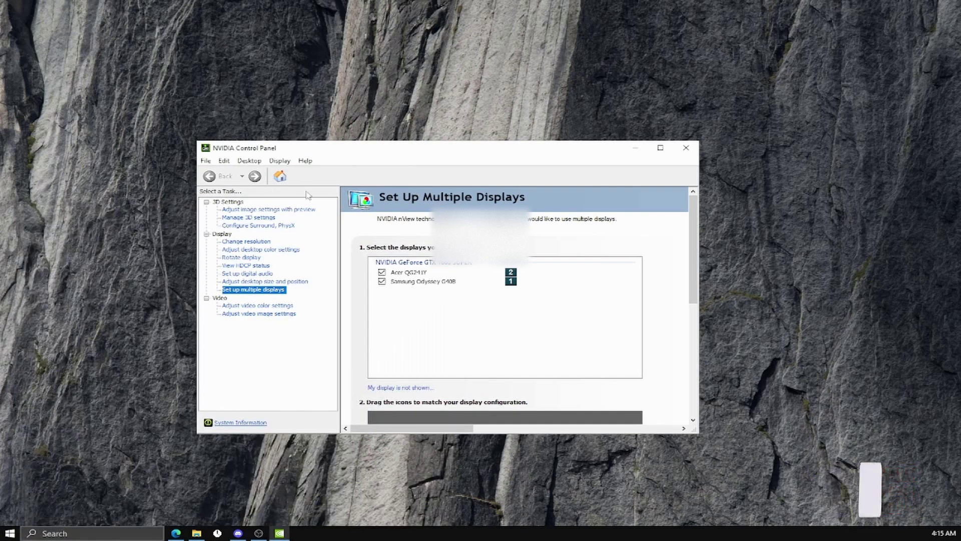
Show the Adjust Image Settings with Preview page, enlarge the window and check the "Use the advanced 3D image settings" option.
left_click(261, 210)
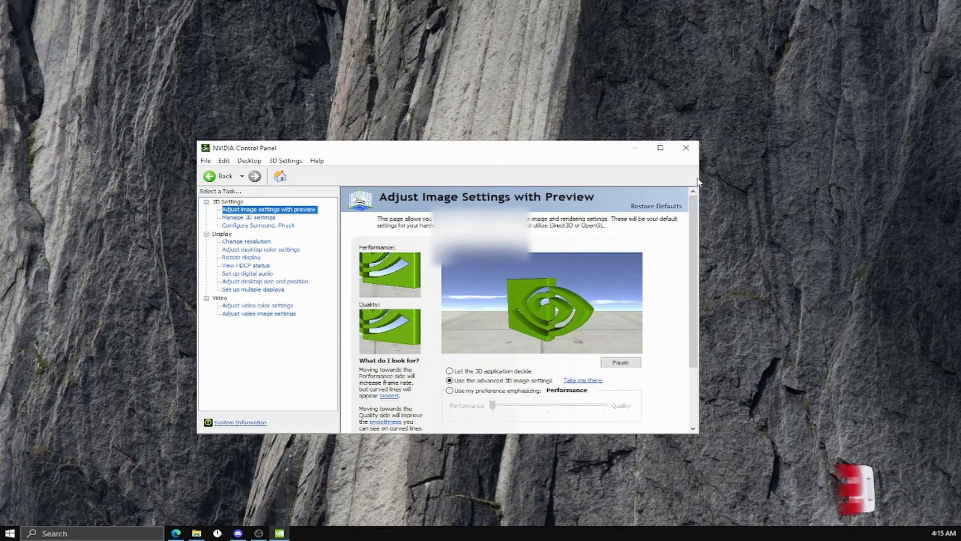
left_click_drag(700, 181, 866, 184)
left_click_drag(588, 142, 589, 72)
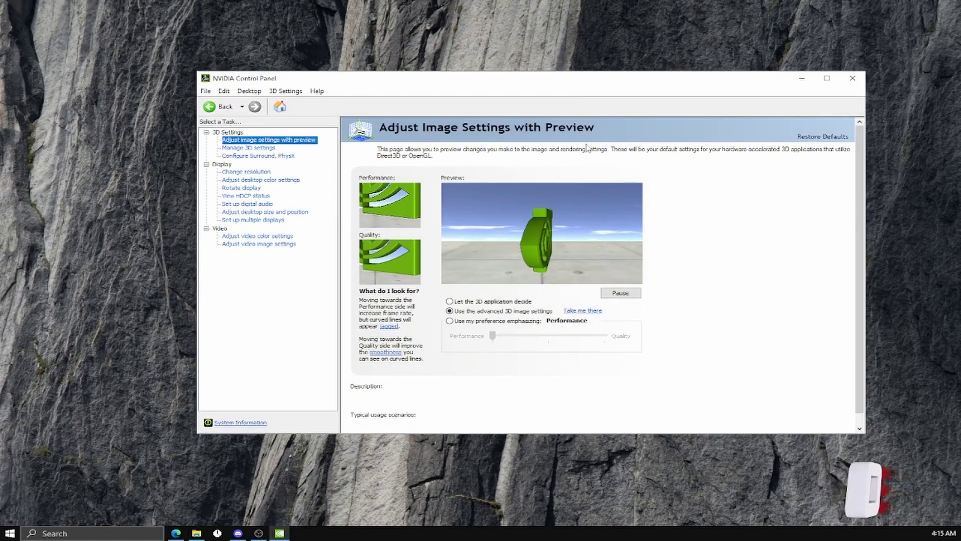
mouse_move(500, 314)
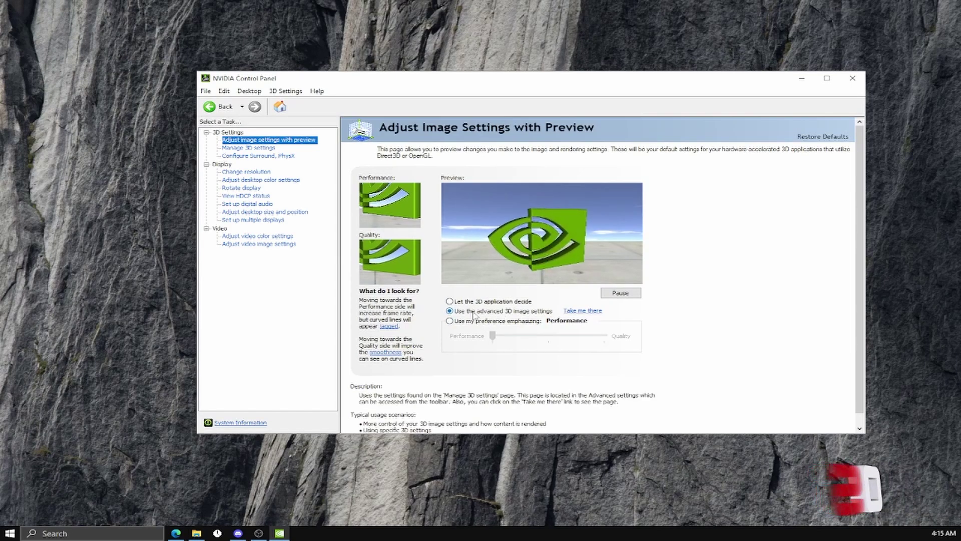
Review the global settings under Manage 3D Settings and open the Surround and PhysX configuration.
left_click(258, 149)
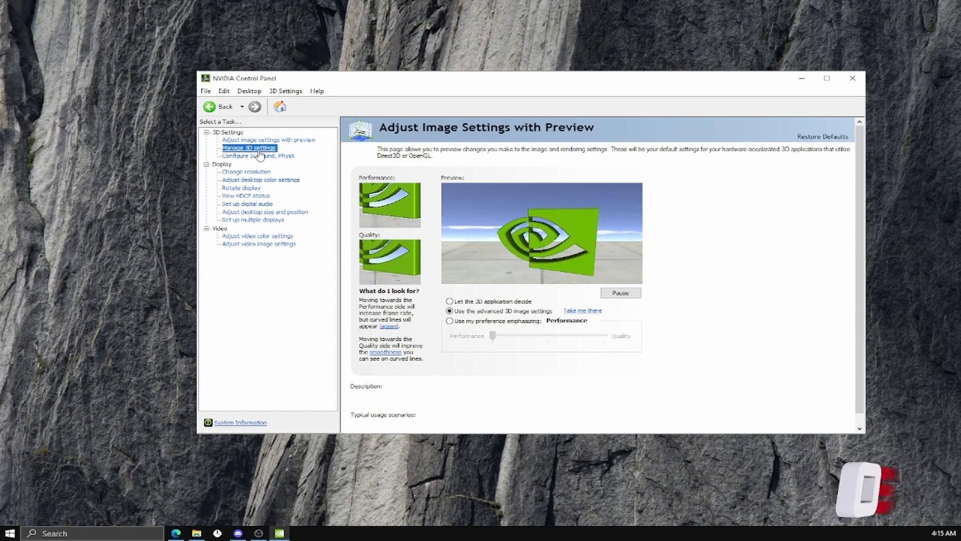
left_click_drag(630, 242, 620, 323)
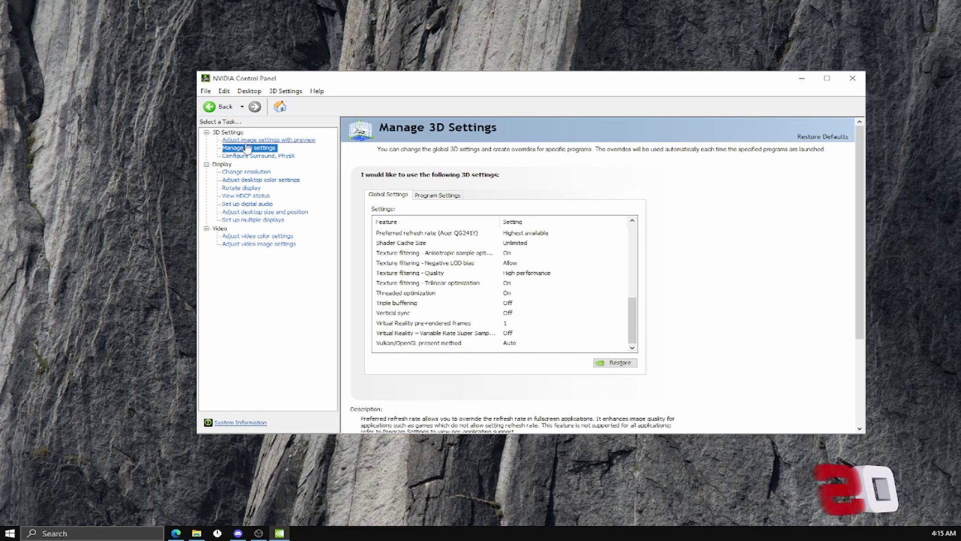
left_click(257, 155)
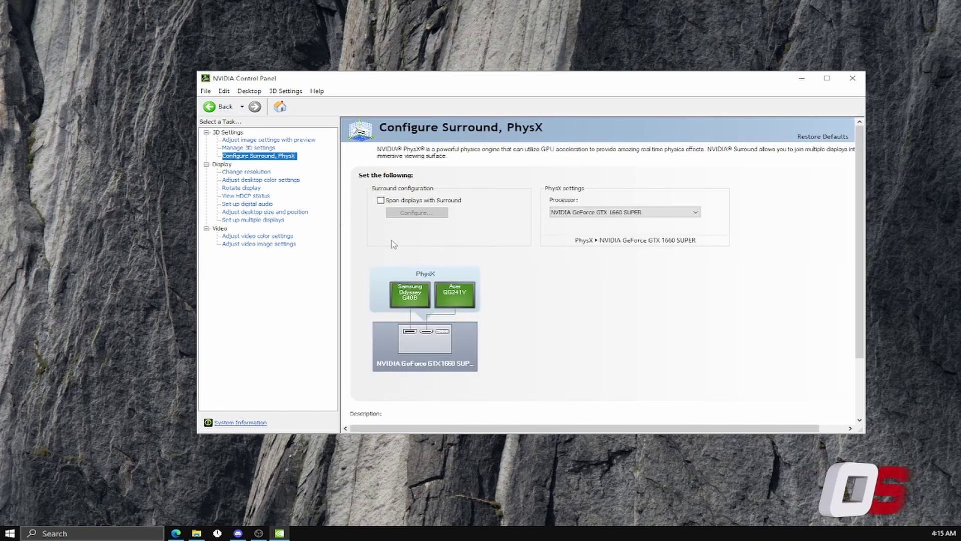
Review the PhysX processor options and the available resolutions and refresh rates of the Acer and Samsung displays.
left_click(601, 212)
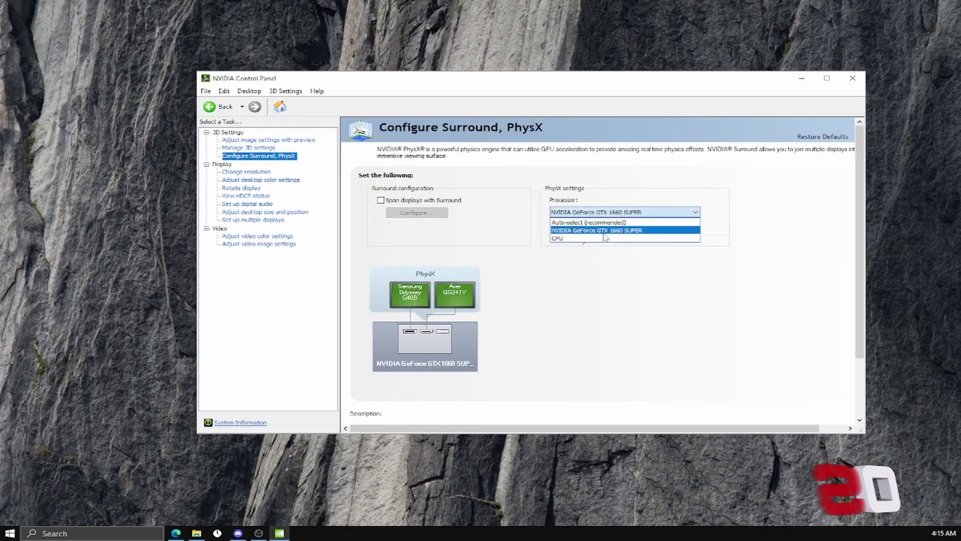
left_click(442, 239)
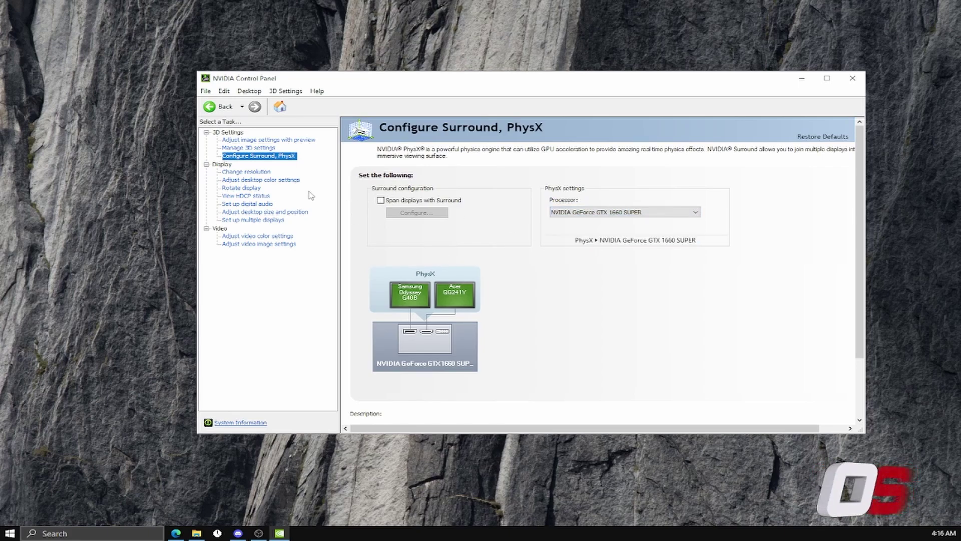
left_click(257, 173)
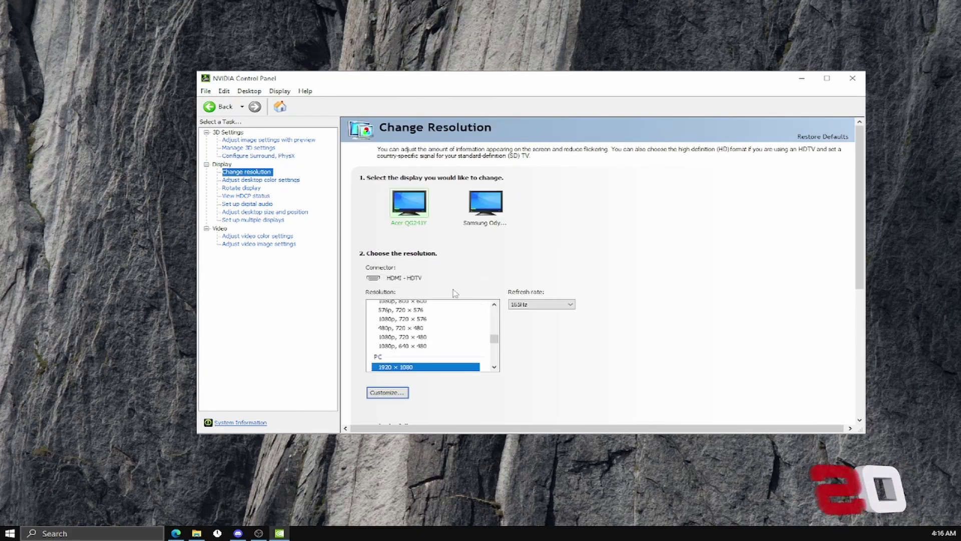
left_click_drag(494, 339, 495, 308)
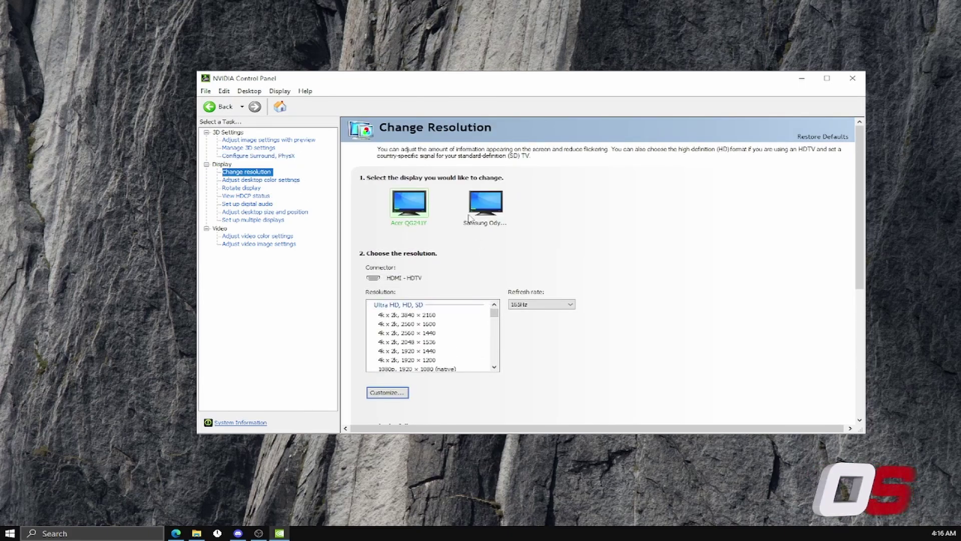
left_click(485, 203)
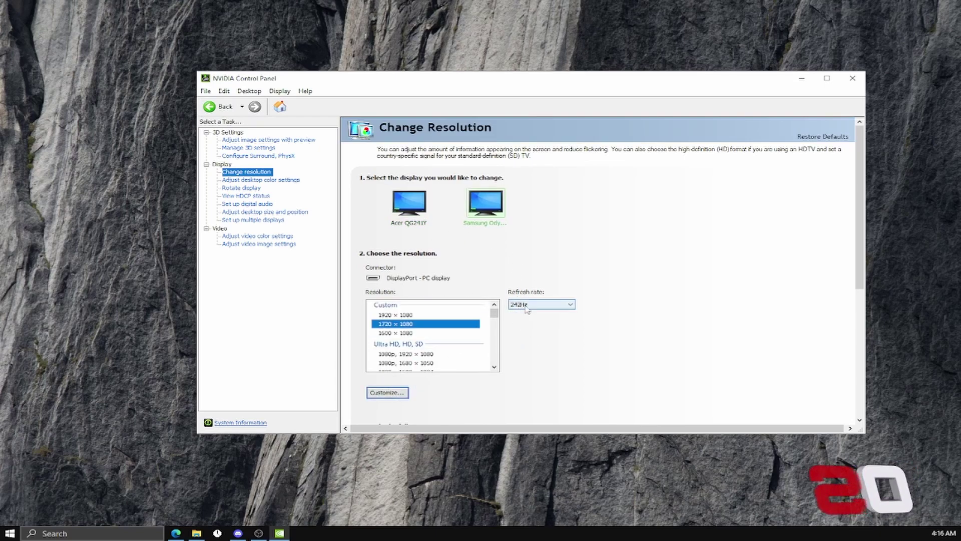
Review the scaling settings under Adjust Desktop Size and Position for the Samsung display and close the NVIDIA Control Panel.
left_click(245, 204)
left_click(251, 220)
left_click(254, 212)
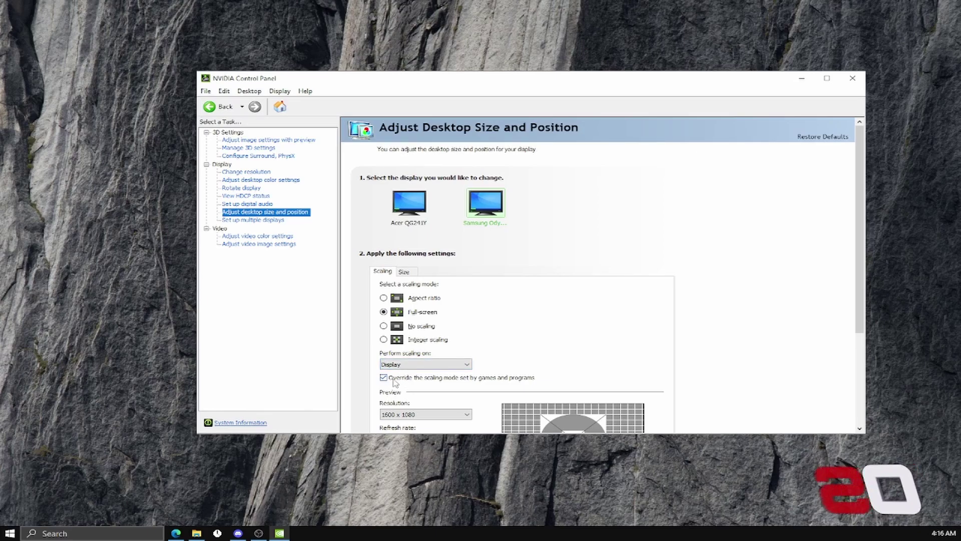
scroll(535, 351, "down", 2)
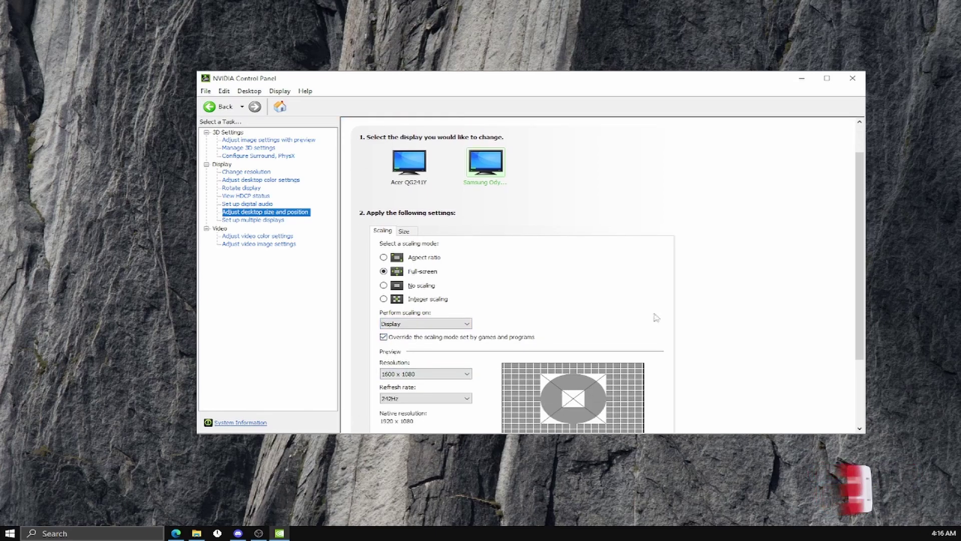
left_click(852, 78)
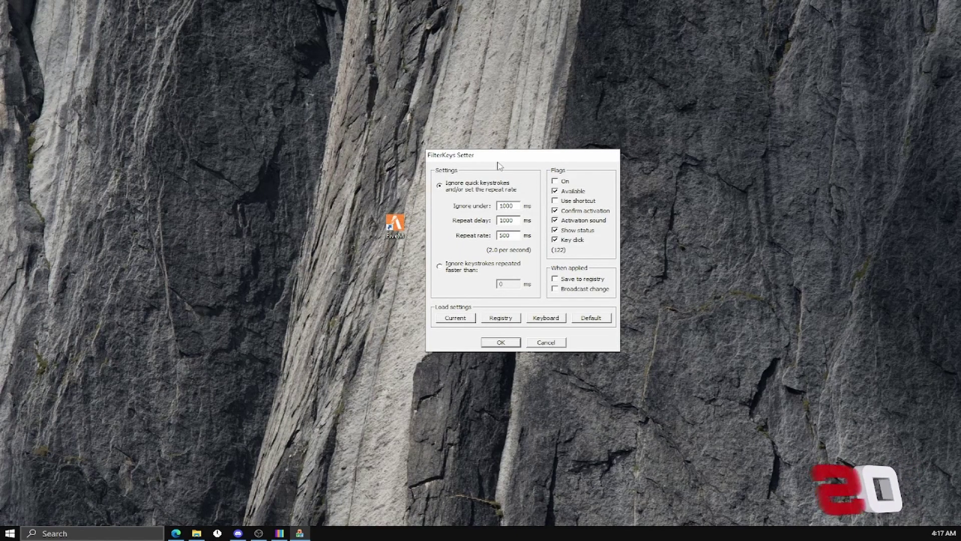
Set FilterKeys Setter to ignore keystrokes under 0 ms, with a repeat delay of 150 ms and a repeat rate of 5 ms.
left_click_drag(501, 156, 482, 169)
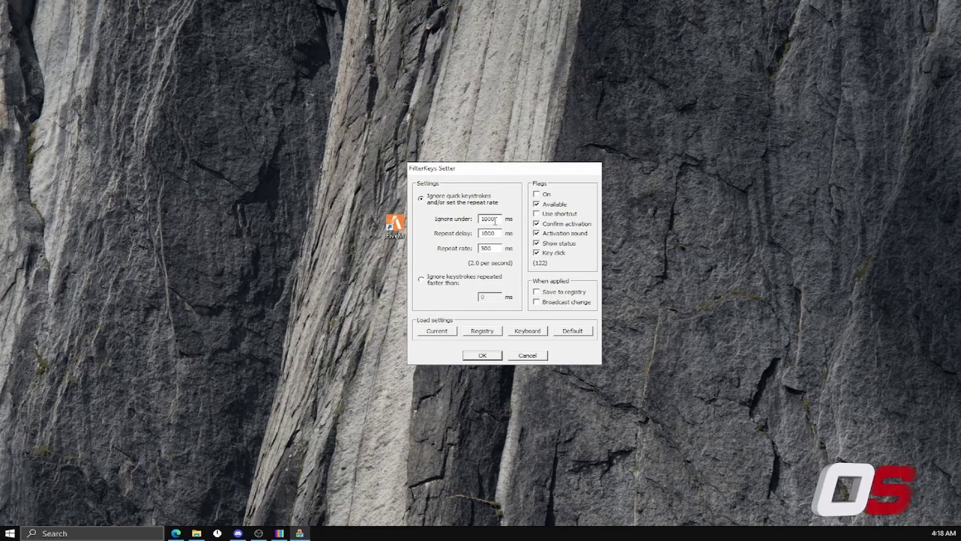
left_click_drag(496, 222, 480, 220)
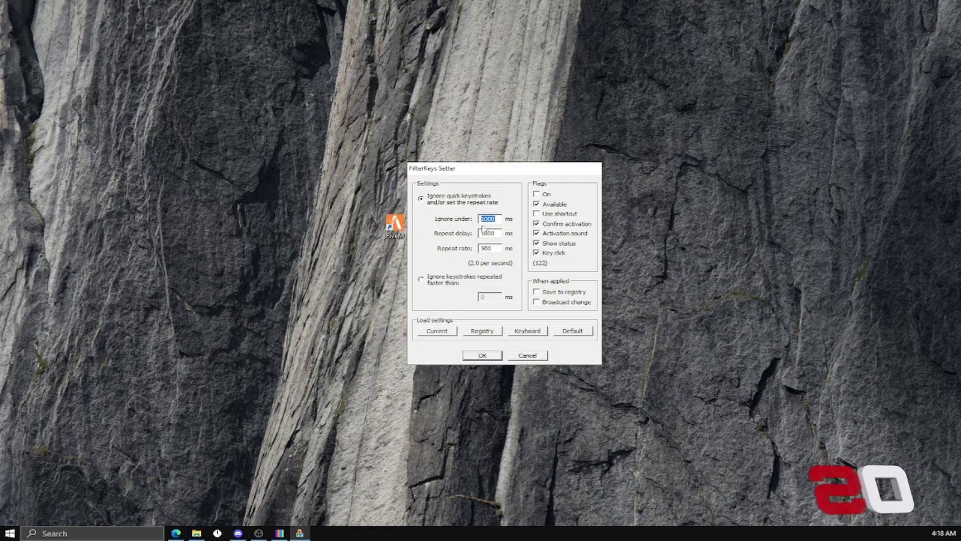
type("0")
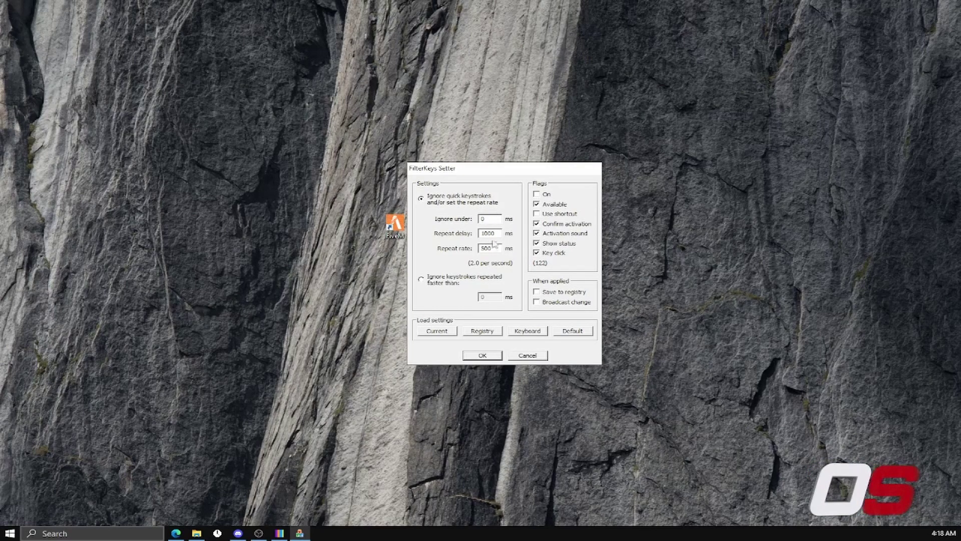
left_click_drag(495, 234, 471, 234)
type("1")
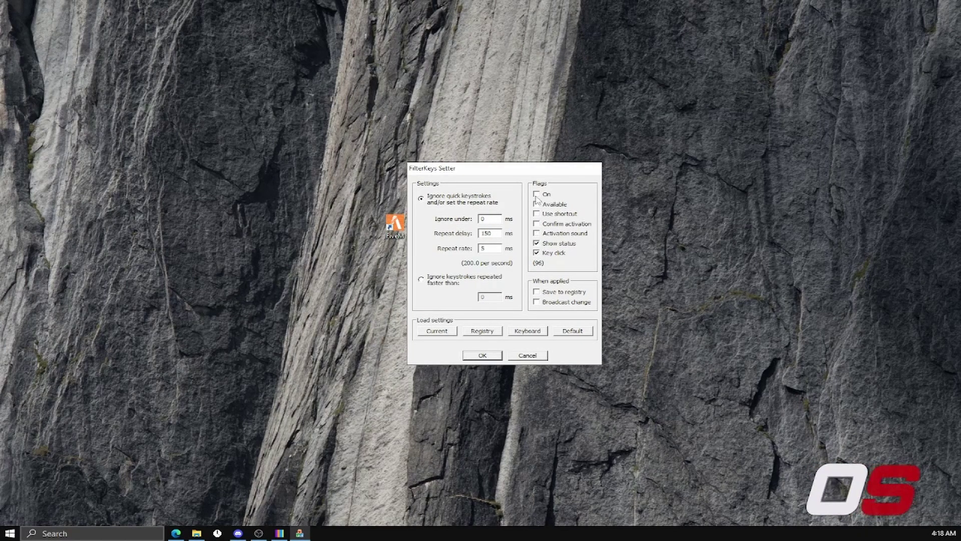
Leave only the On and Available flags enabled for FilterKeys, with Show status and Key click cleared, and apply the settings.
left_click(536, 195)
left_click(536, 204)
left_click(536, 253)
left_click(536, 243)
left_click(536, 253)
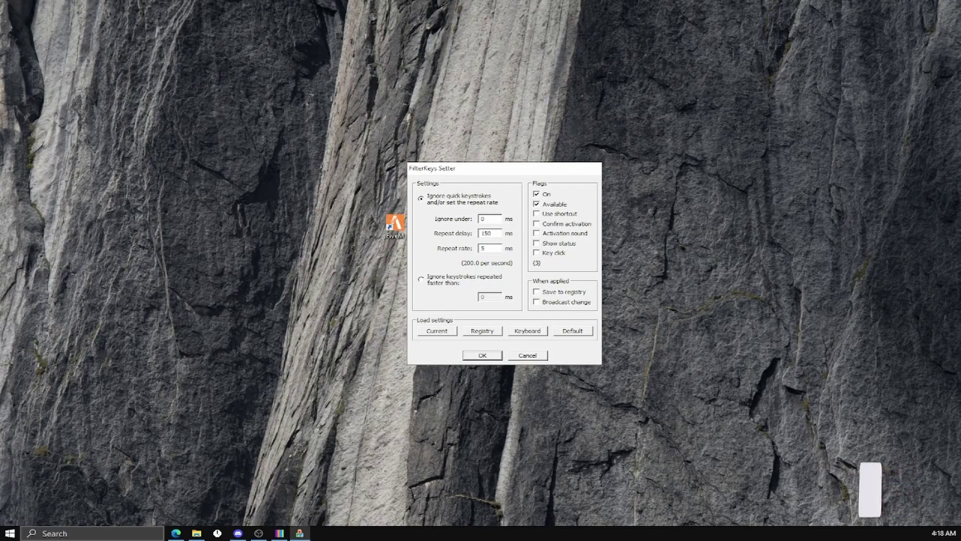
left_click(485, 357)
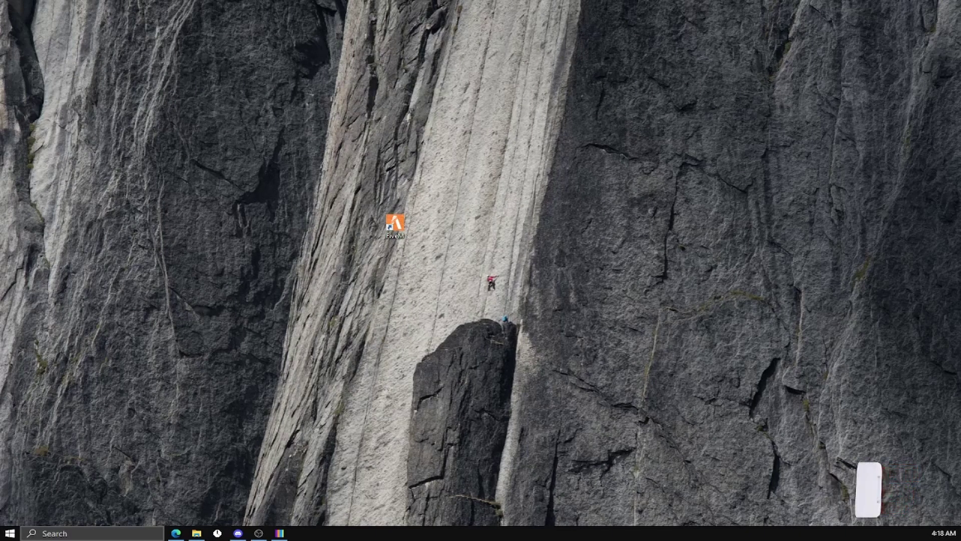